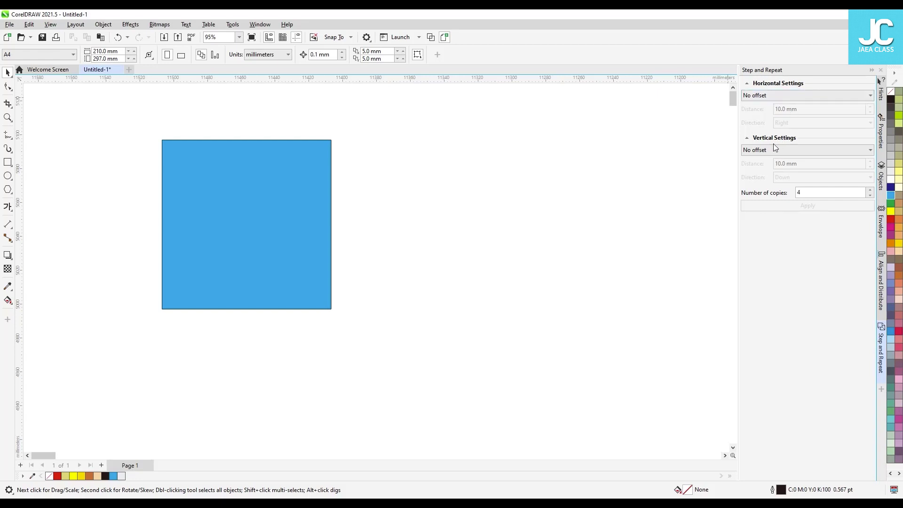
# Create four copies of the blue square with Step and Repeat, using no horizontal or vertical offset.
pyautogui.click(761, 98)
pyautogui.click(779, 105)
pyautogui.click(769, 150)
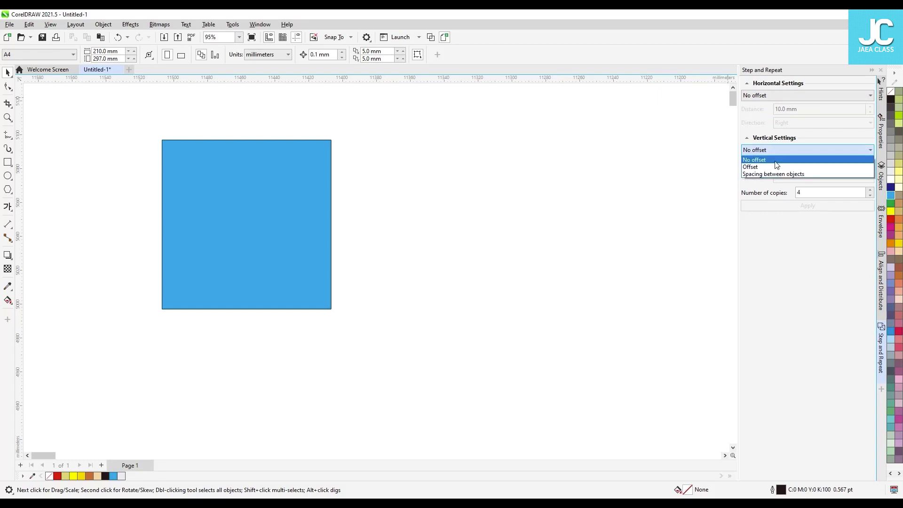
pyautogui.click(777, 160)
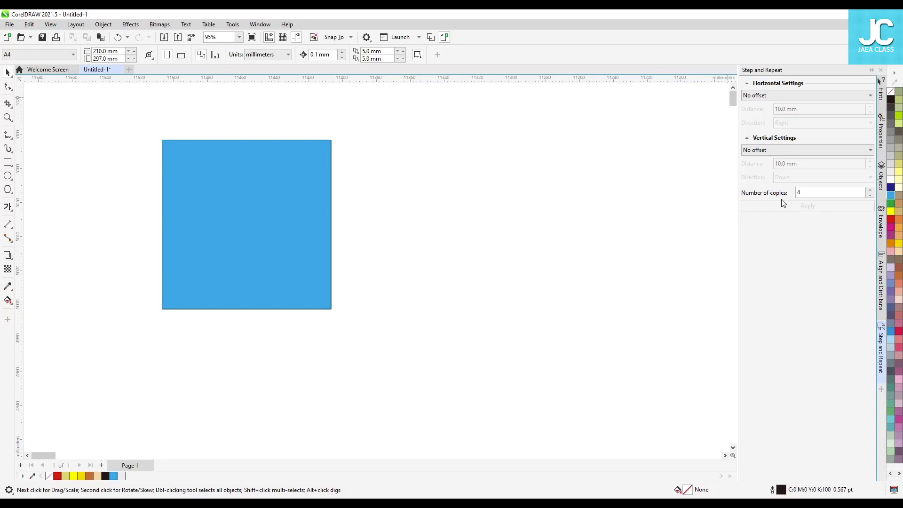
pyautogui.click(257, 204)
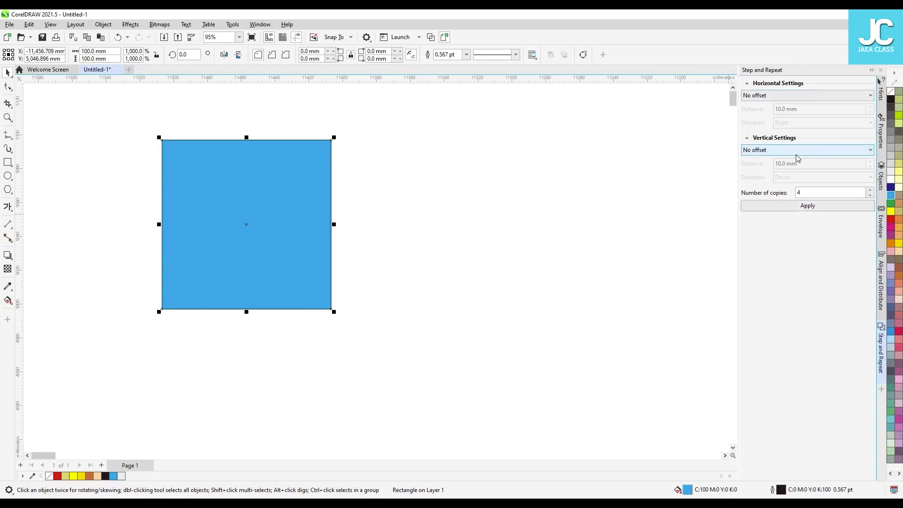
pyautogui.click(815, 206)
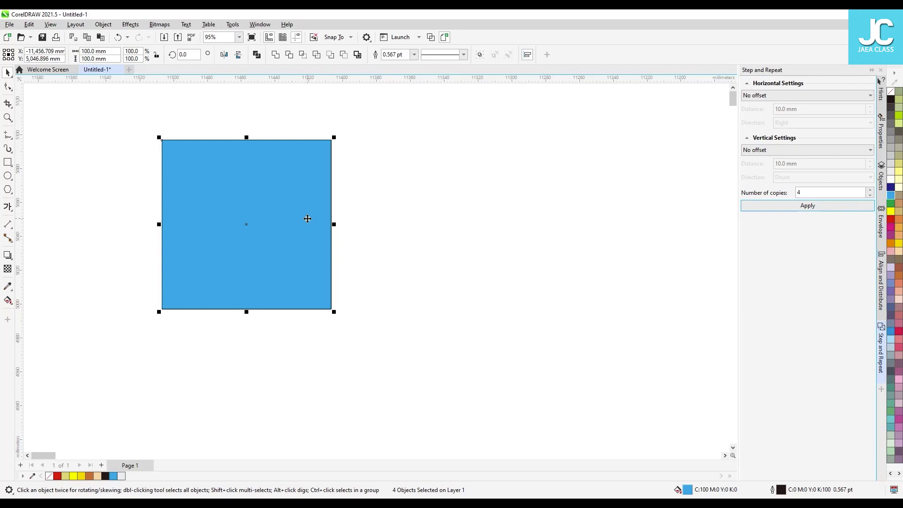
pyautogui.click(388, 218)
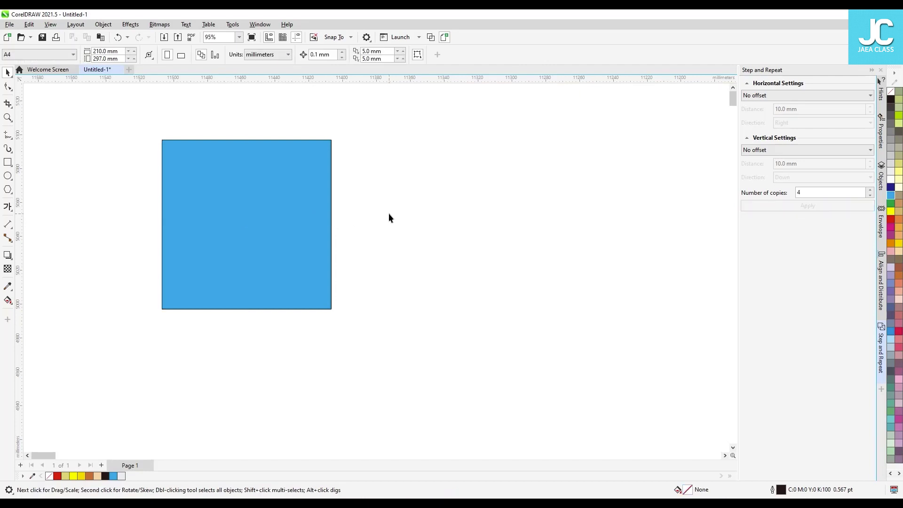
# Pull the four stacked copies apart around the original blue square and shift the original slightly up and right.
pyautogui.click(231, 154)
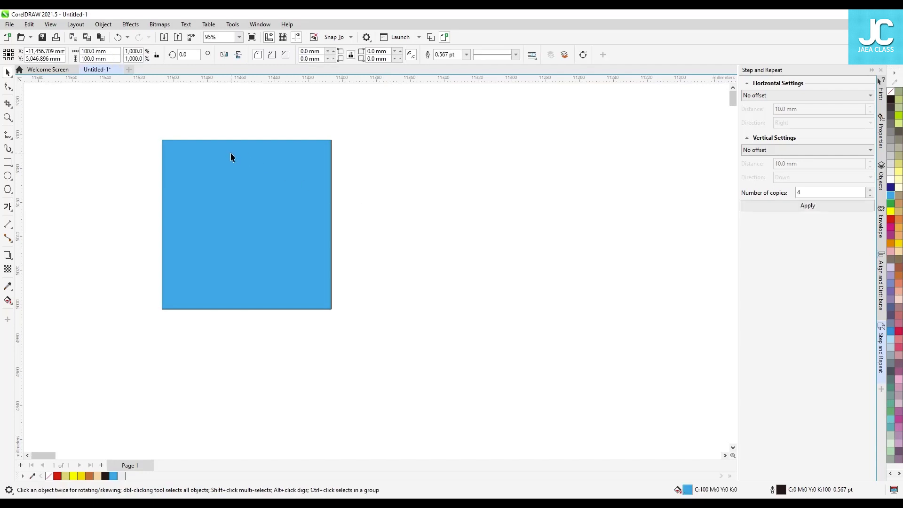
pyautogui.moveTo(301, 156); pyautogui.dragTo(563, 137)
pyautogui.moveTo(265, 201); pyautogui.dragTo(466, 365)
pyautogui.moveTo(270, 203); pyautogui.dragTo(245, 395)
pyautogui.moveTo(301, 168); pyautogui.dragTo(89, 238)
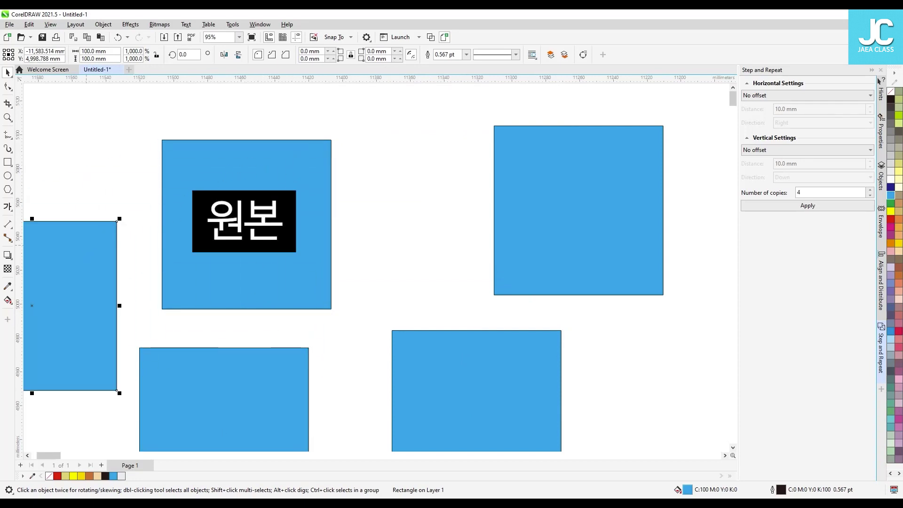
pyautogui.moveTo(285, 183); pyautogui.dragTo(301, 176)
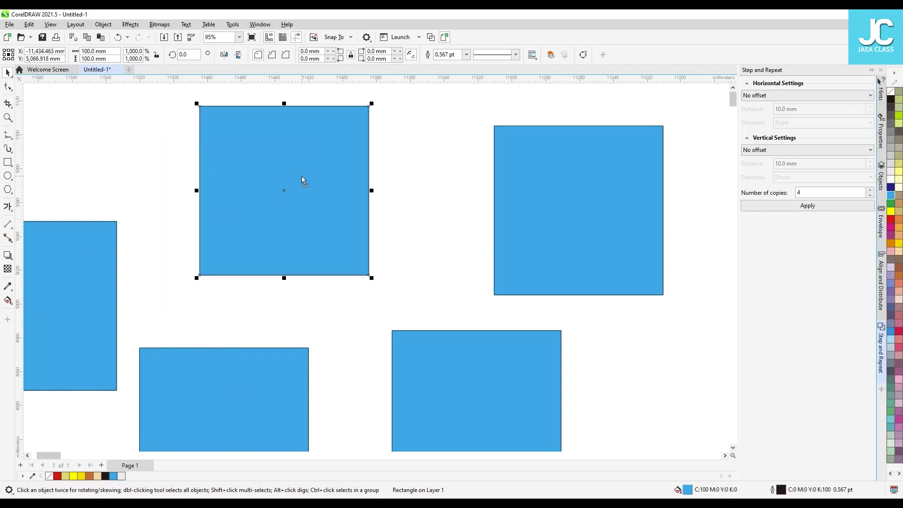
pyautogui.click(420, 190)
# Delete the four spread-out copies, keeping only the original blue square.
pyautogui.click(602, 187)
pyautogui.press('Delete')
pyautogui.click(514, 381)
pyautogui.press('Delete')
pyautogui.click(283, 389)
pyautogui.press('Delete')
pyautogui.click(78, 299)
pyautogui.press('Delete')
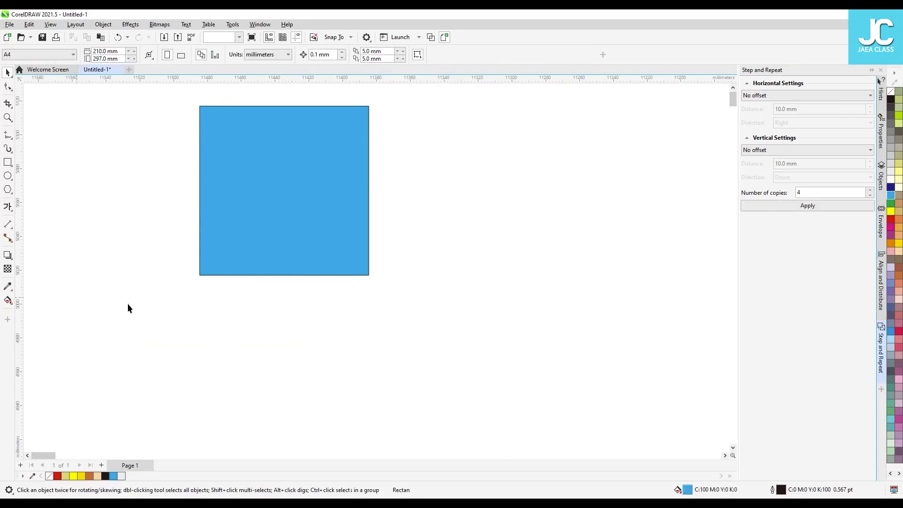
# Reposition the blue square lower and slightly further left on the canvas, keeping it selected.
pyautogui.click(257, 210)
pyautogui.moveTo(257, 210); pyautogui.dragTo(261, 226)
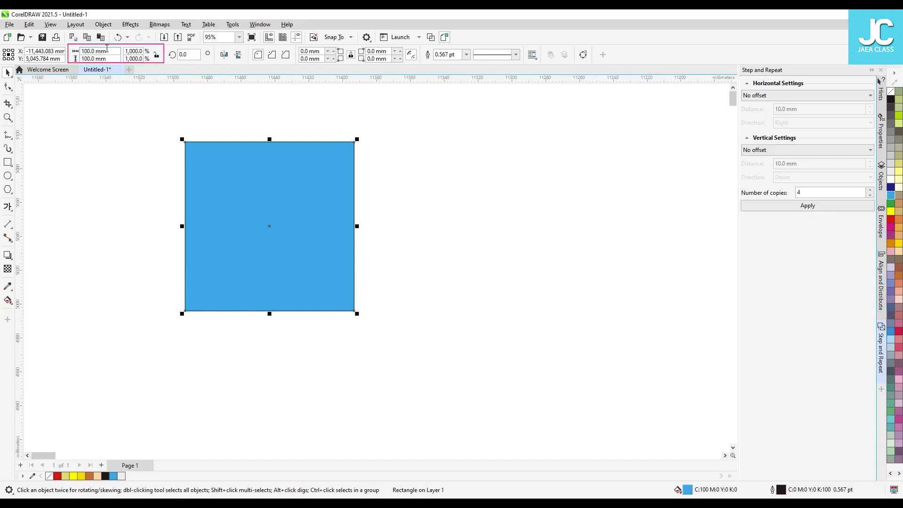
pyautogui.moveTo(234, 203); pyautogui.dragTo(213, 249)
pyautogui.click(428, 194)
pyautogui.click(239, 243)
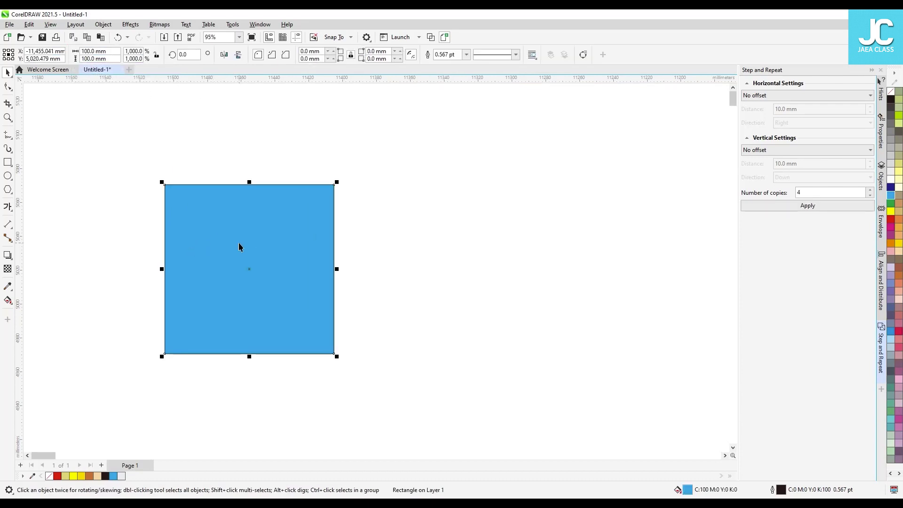
# Duplicate the blue square towards the upper right and set the duplicate's size to 10 by 10 mm.
pyautogui.moveTo(250, 206); pyautogui.dragTo(390, 141)
pyautogui.click(99, 50)
pyautogui.write('10')
pyautogui.press('Tab')
pyautogui.write('10')
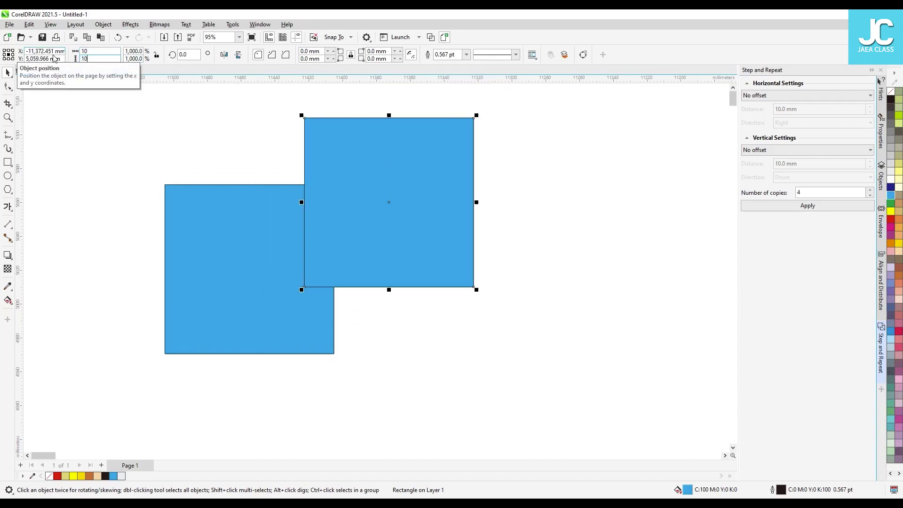
pyautogui.press('Return')
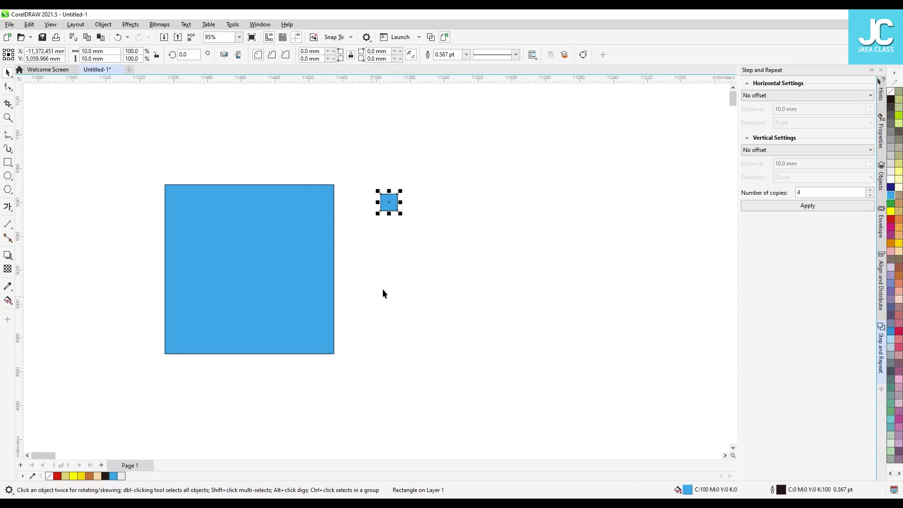
# Fill the small square red and place it on the top edge of the blue square, aligned with its left corner.
pyautogui.click(891, 219)
pyautogui.click(498, 187)
pyautogui.moveTo(493, 142); pyautogui.dragTo(367, 250)
pyautogui.moveTo(387, 196); pyautogui.dragTo(166, 183)
pyautogui.click(376, 170)
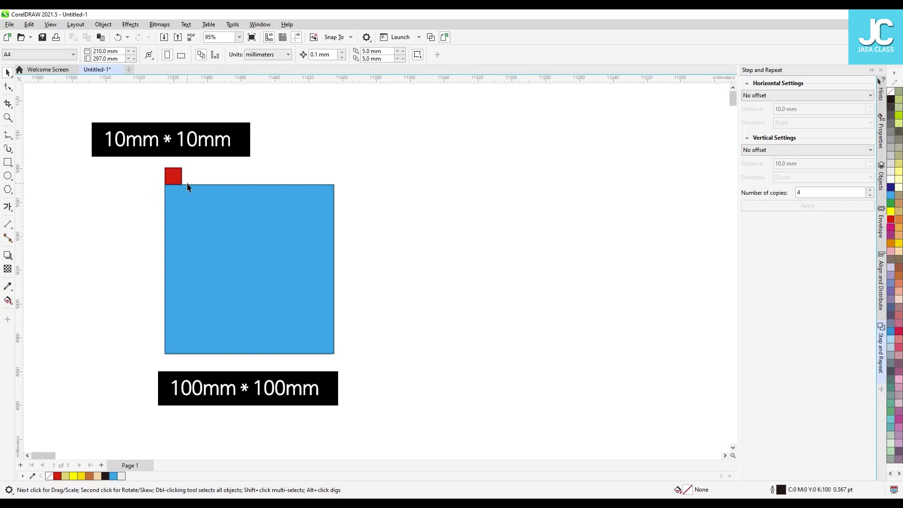
# Create four copies of the blue square with a horizontal Offset of 10 mm and no vertical offset.
pyautogui.click(799, 95)
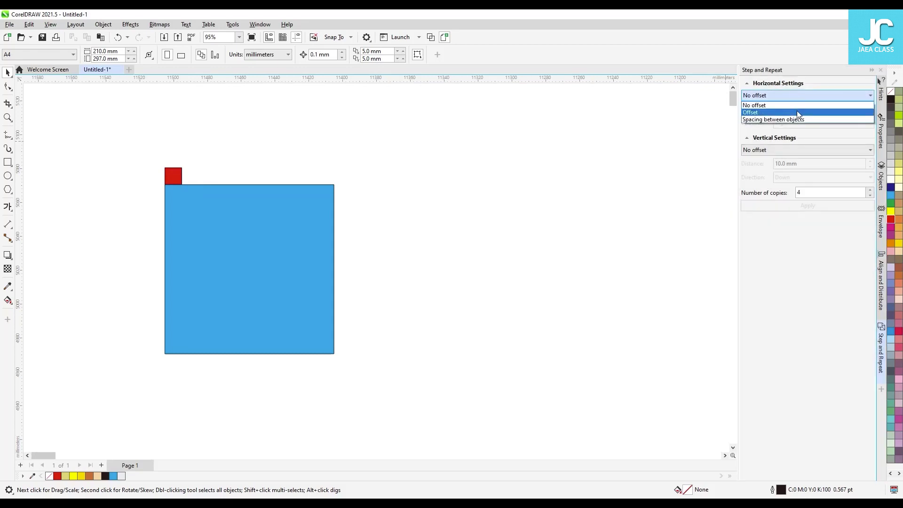
pyautogui.click(798, 112)
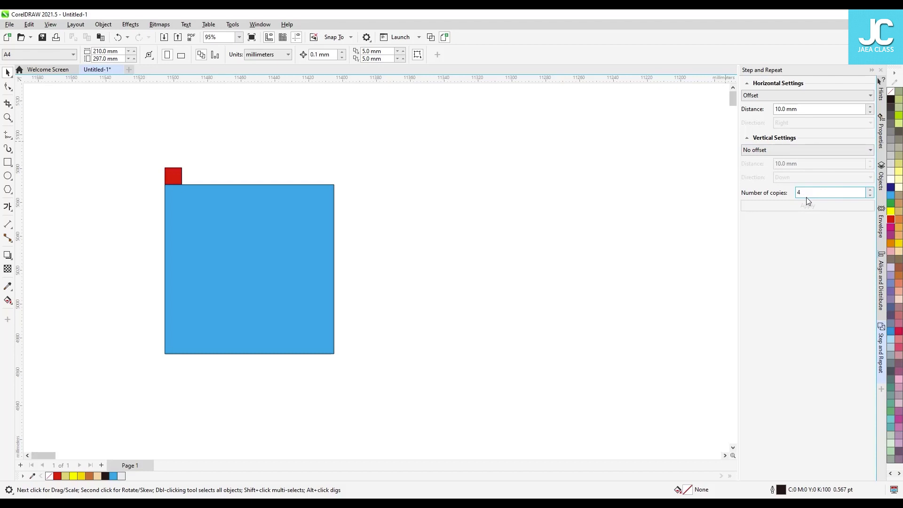
pyautogui.click(274, 240)
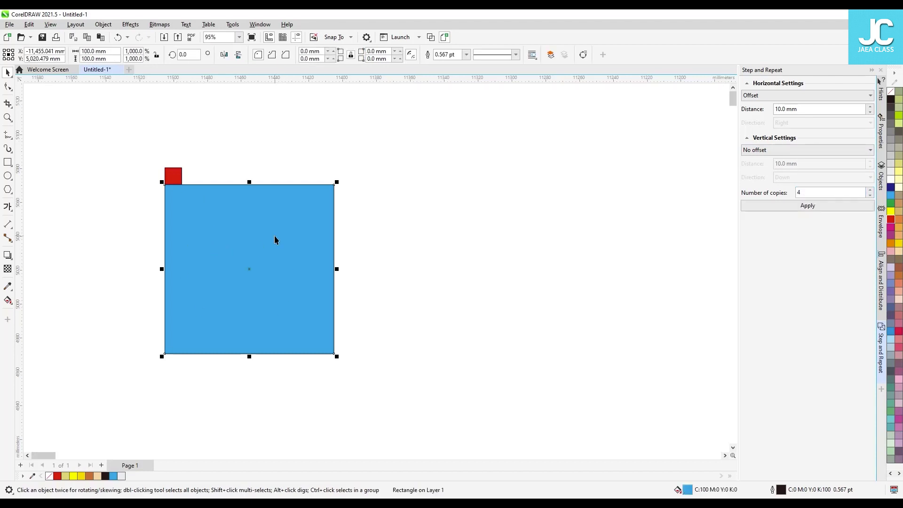
pyautogui.click(832, 203)
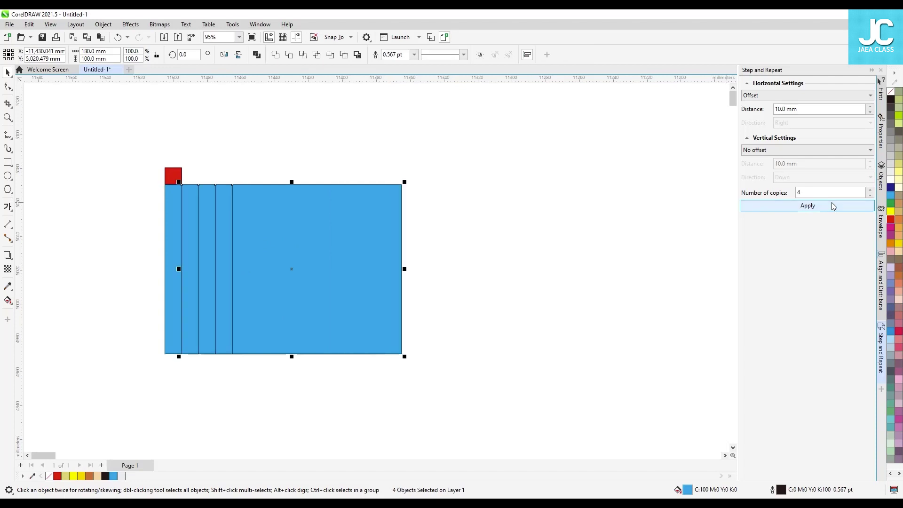
pyautogui.click(551, 219)
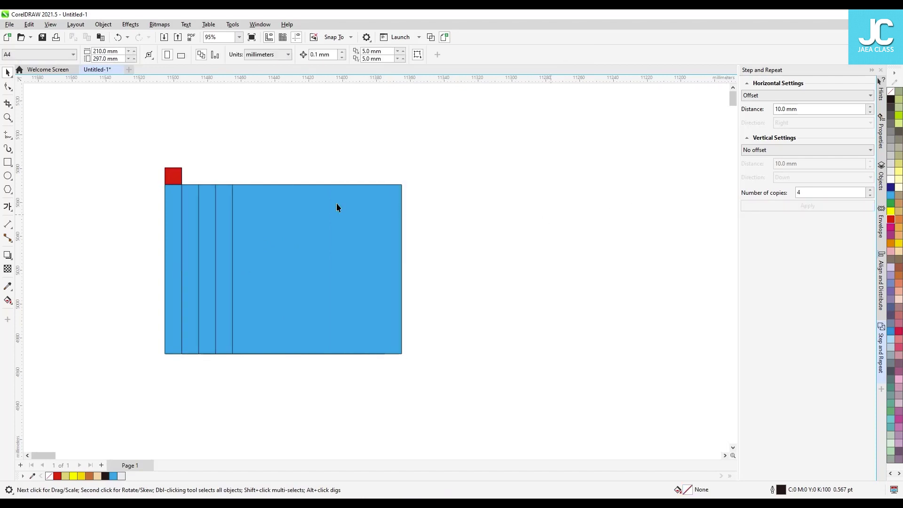
# Compare the red square's width with the horizontal shift between the original blue square and its copies.
pyautogui.click(174, 175)
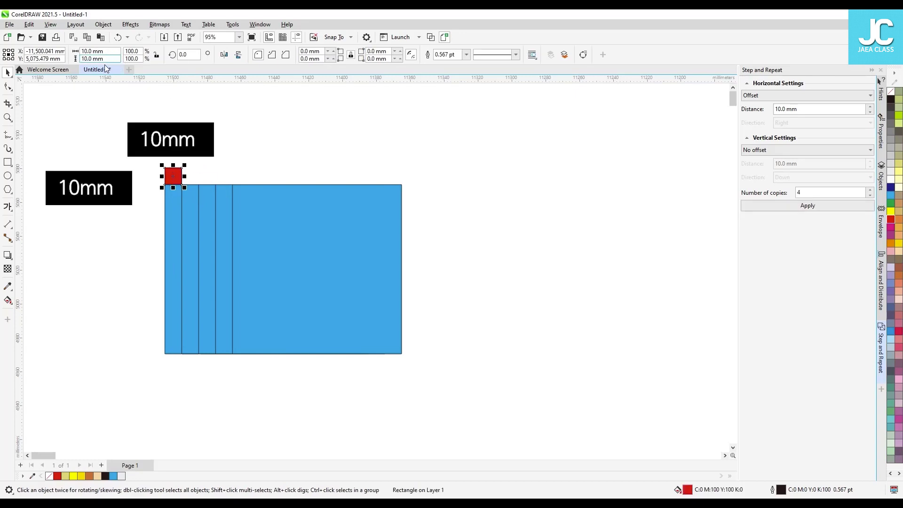
pyautogui.click(273, 138)
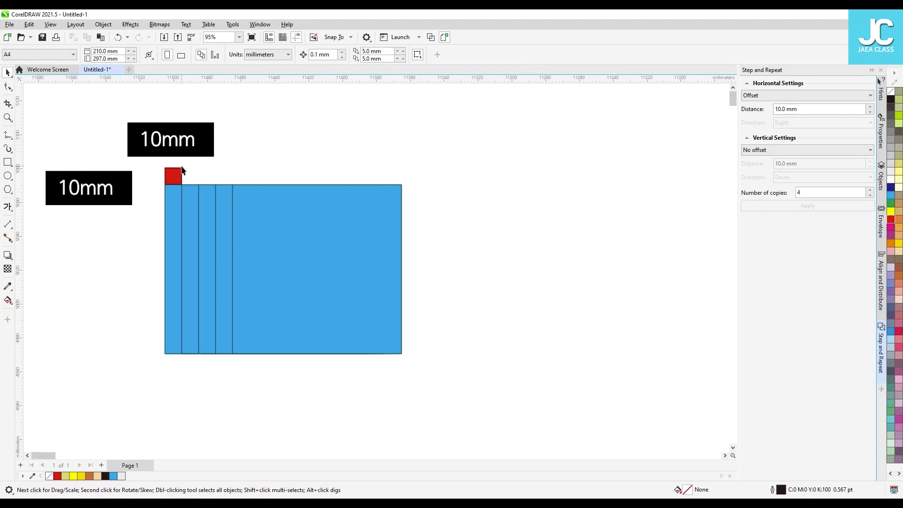
pyautogui.scroll(3, 182, 170)
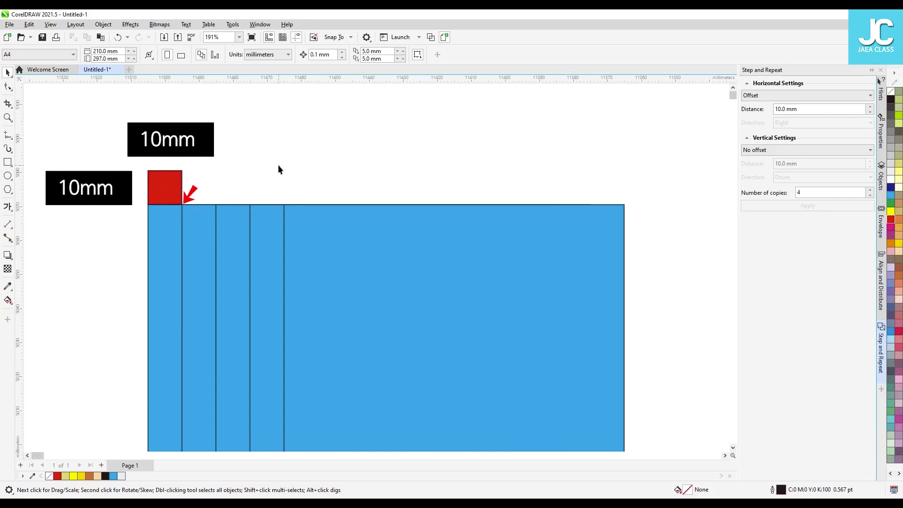
pyautogui.click(164, 249)
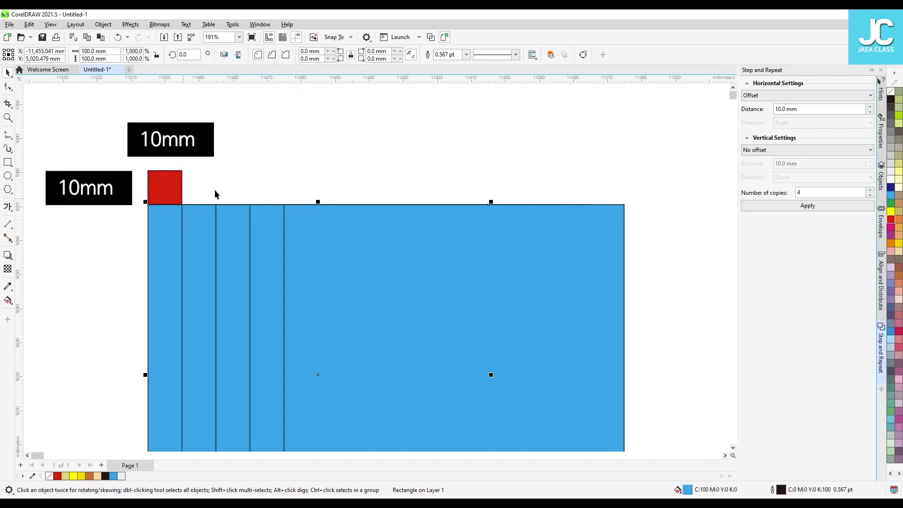
pyautogui.moveTo(177, 186); pyautogui.dragTo(248, 185)
pyautogui.hotkey('ctrl', 'z')
pyautogui.click(377, 189)
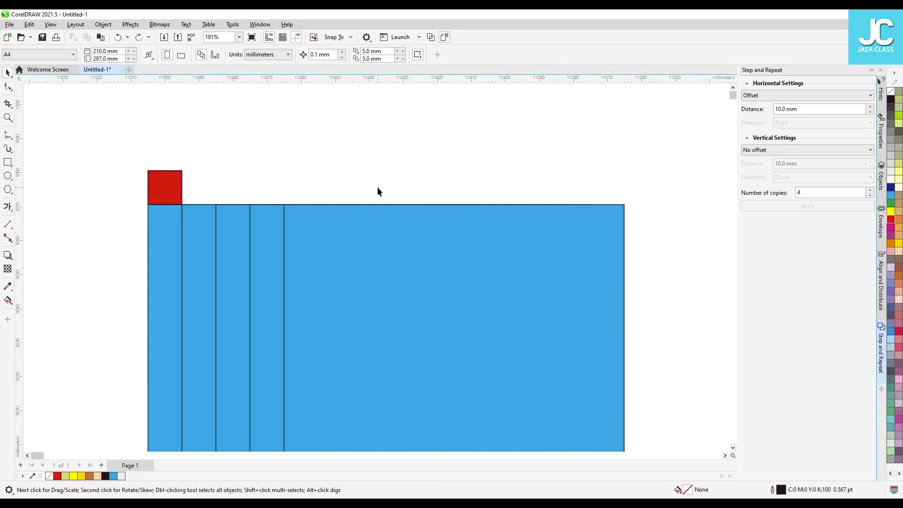
# Drag the four offset copies up and to the right to separate them from the original blue square.
pyautogui.scroll(-1, 497, 229)
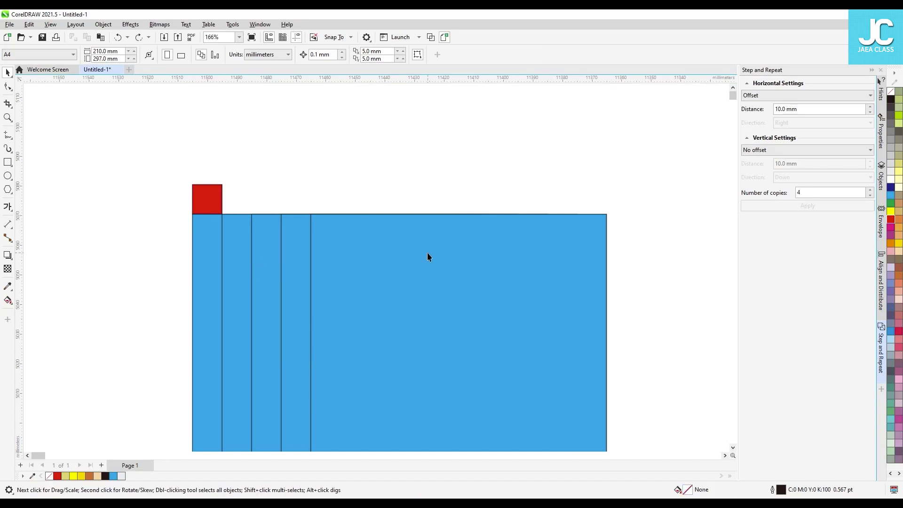
pyautogui.moveTo(368, 270); pyautogui.dragTo(410, 226)
pyautogui.moveTo(295, 257); pyautogui.dragTo(328, 232)
pyautogui.moveTo(270, 264); pyautogui.dragTo(289, 244)
pyautogui.moveTo(240, 272); pyautogui.dragTo(254, 258)
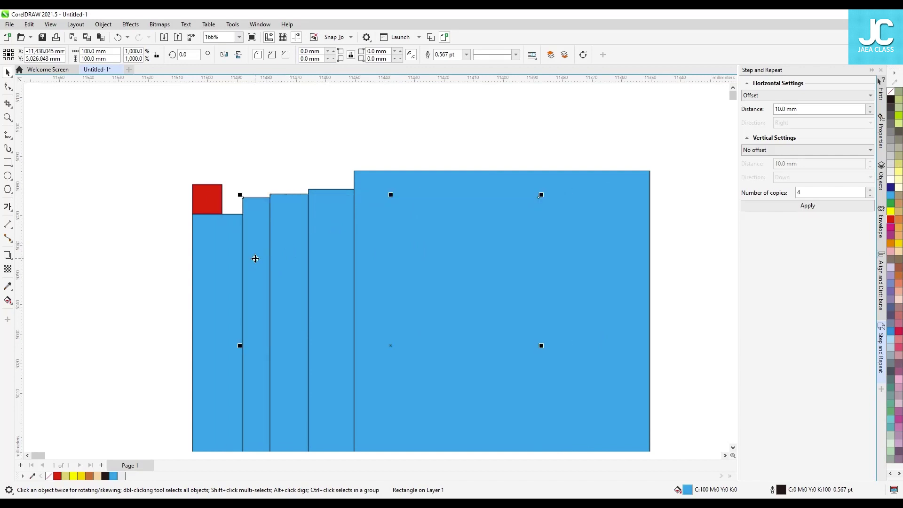
# Delete the four offset copies, keeping the original blue square and the red square.
pyautogui.click(427, 225)
pyautogui.press('Delete')
pyautogui.click(335, 249)
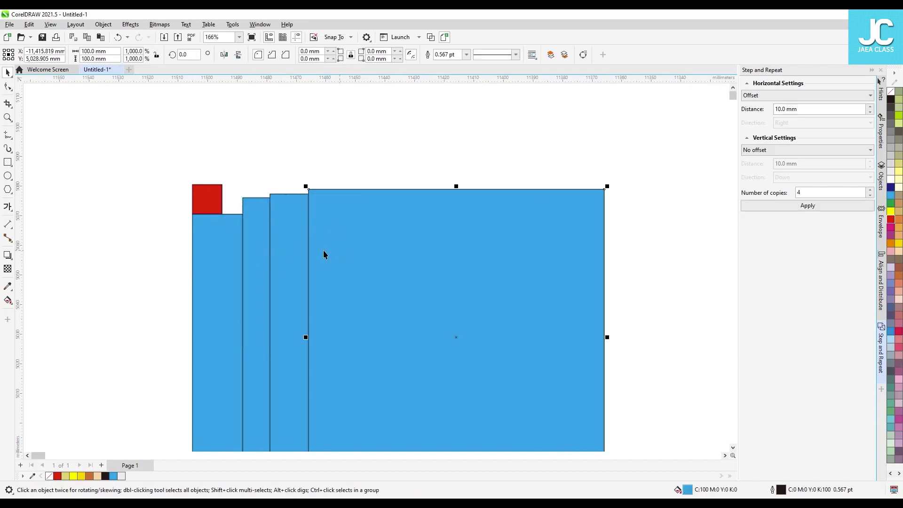
pyautogui.press('Delete')
pyautogui.press('Delete')
pyautogui.click(276, 252)
pyautogui.press('Delete')
pyautogui.scroll(-1, 444, 228)
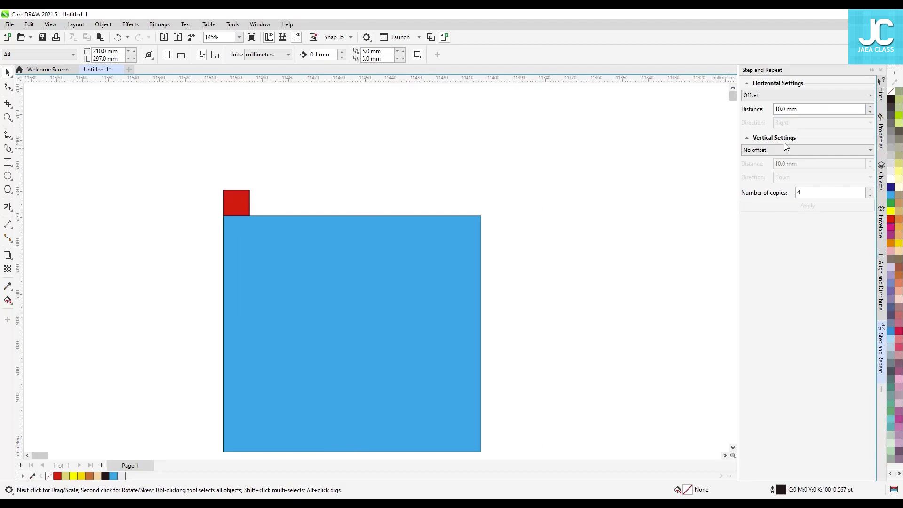
pyautogui.click(735, 449)
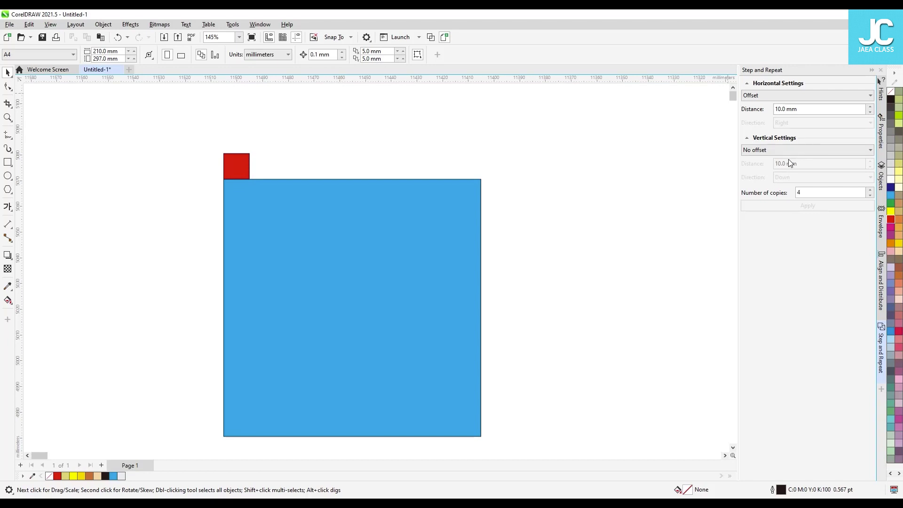
pyautogui.click(776, 150)
pyautogui.click(774, 165)
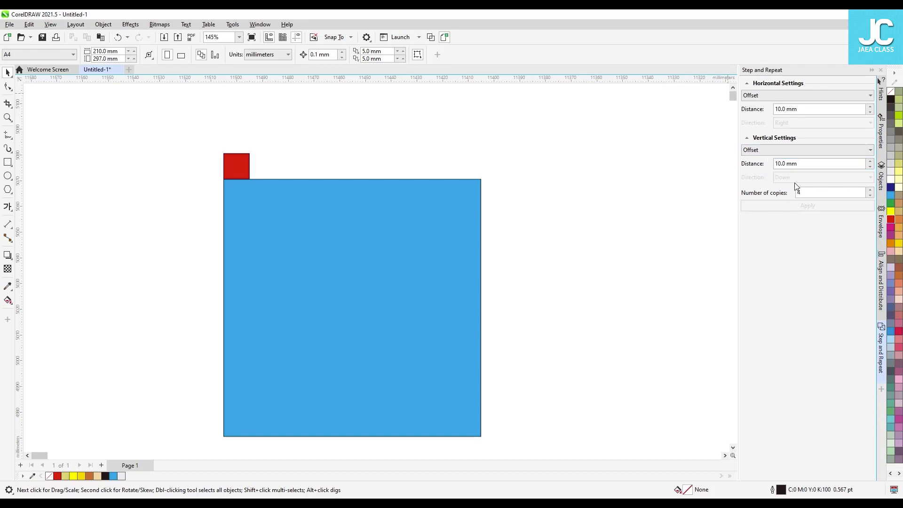
pyautogui.click(794, 149)
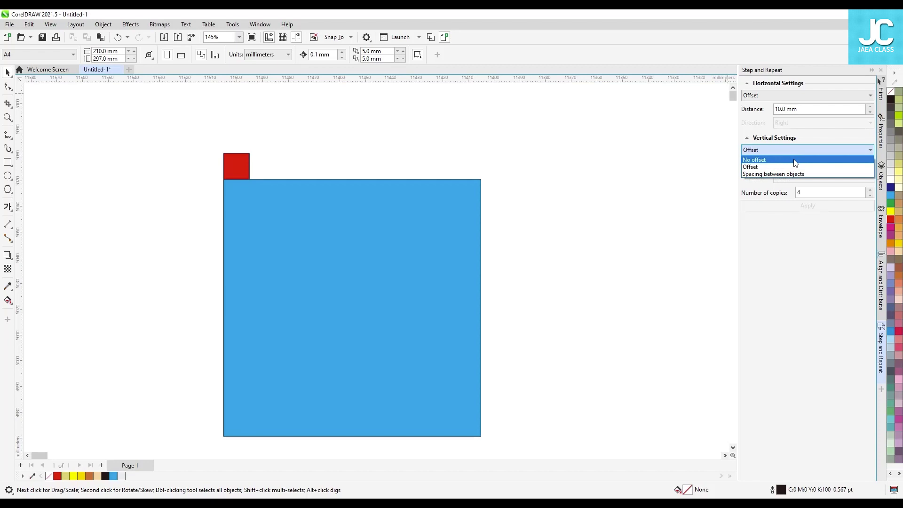
pyautogui.click(795, 163)
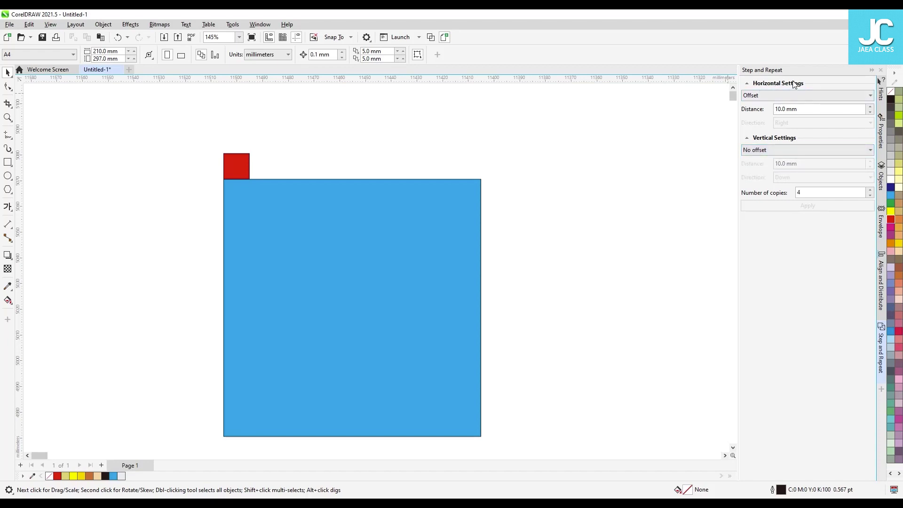
# Set the horizontal mode of Step and Repeat to Spacing between objects.
pyautogui.click(773, 95)
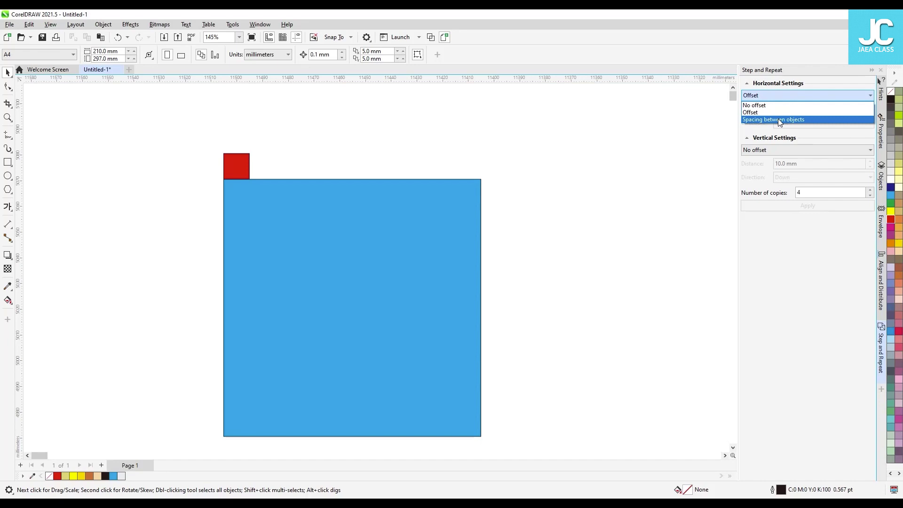
pyautogui.click(816, 121)
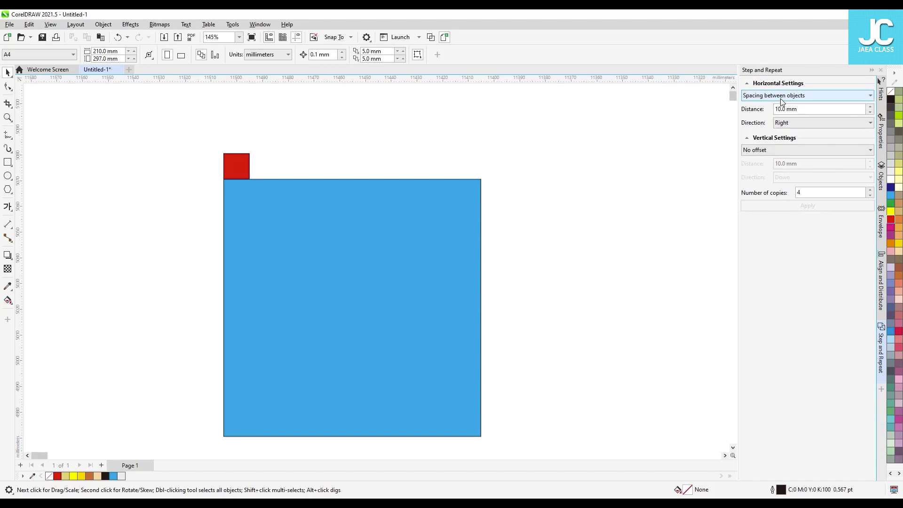
pyautogui.scroll(-1, 488, 182)
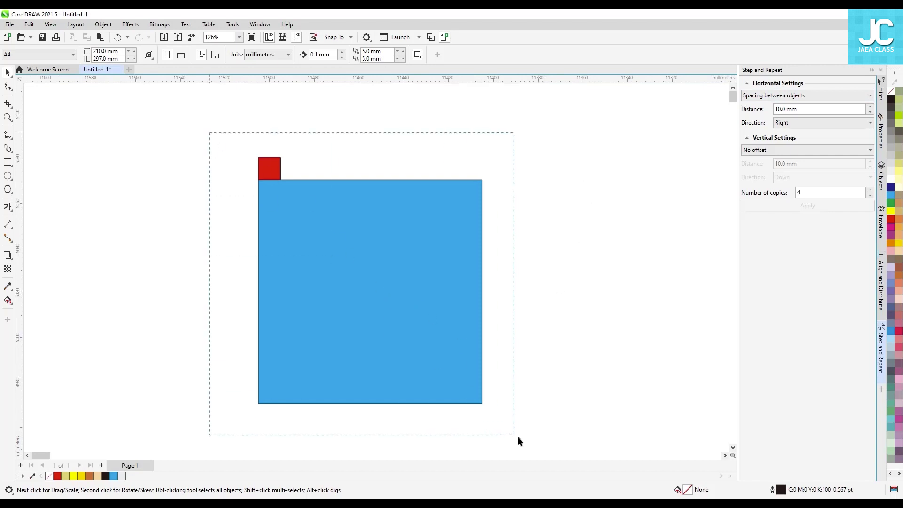
# Move both squares up and to the left, and place the red square against the blue square's right edge, aligned with its top.
pyautogui.click(227, 266)
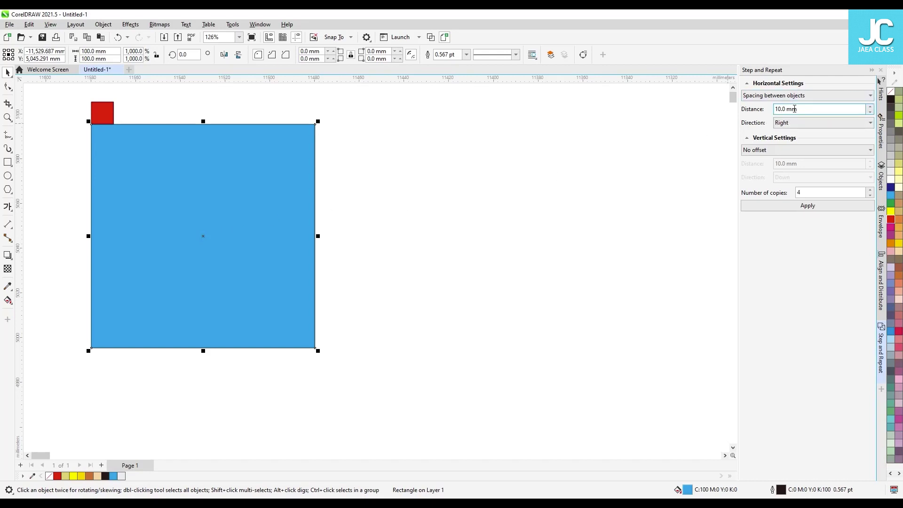
pyautogui.click(99, 118)
pyautogui.moveTo(98, 122); pyautogui.dragTo(316, 125)
pyautogui.click(413, 158)
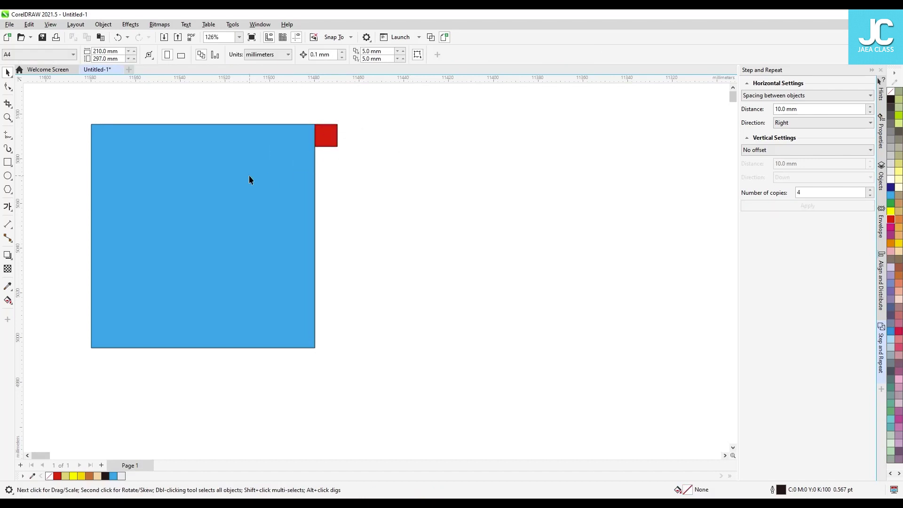
# Build a row of three blue squares by hand, duplicating the red square as the 10 mm spacer in each gap.
pyautogui.click(233, 168)
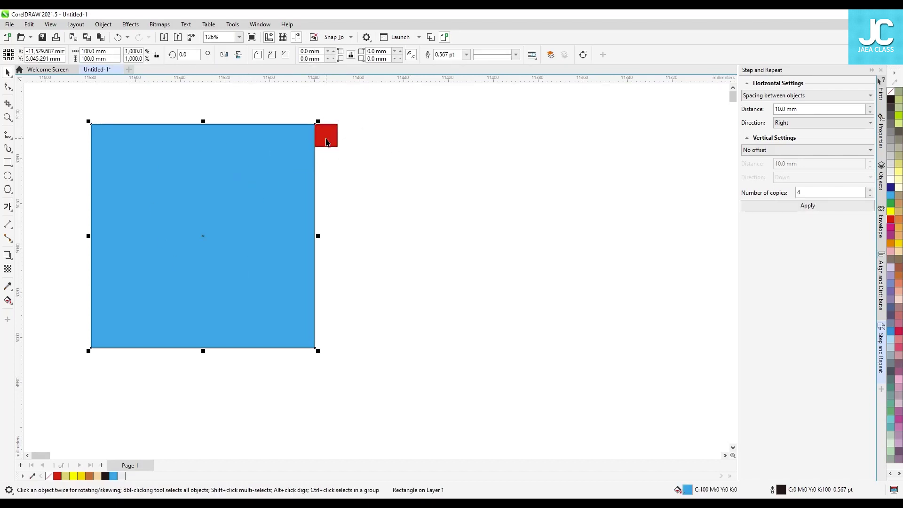
pyautogui.moveTo(189, 137); pyautogui.dragTo(400, 125)
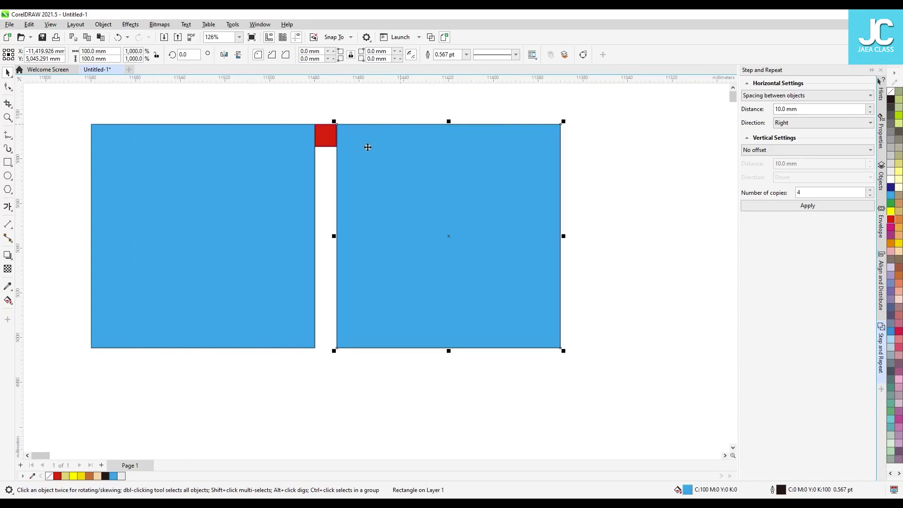
pyautogui.moveTo(323, 141); pyautogui.dragTo(569, 142)
pyautogui.click(423, 173)
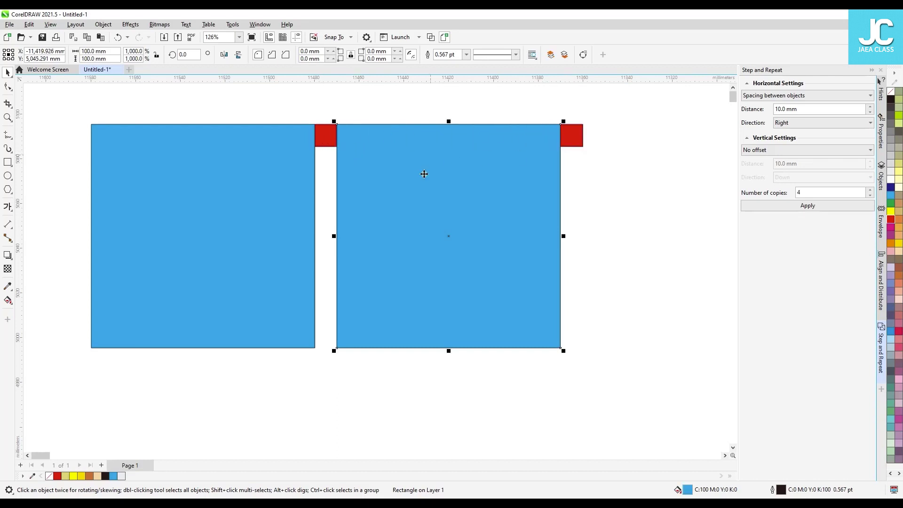
pyautogui.moveTo(369, 152); pyautogui.dragTo(616, 127)
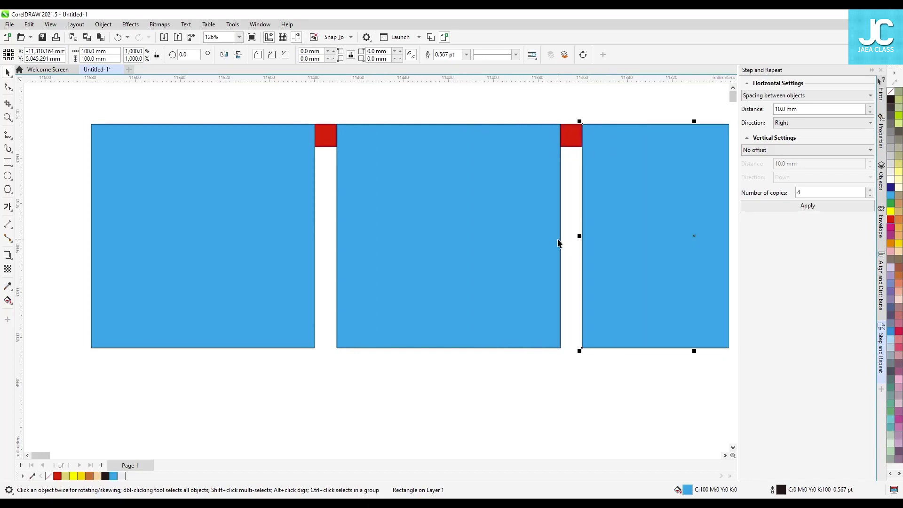
pyautogui.scroll(-2, 464, 285)
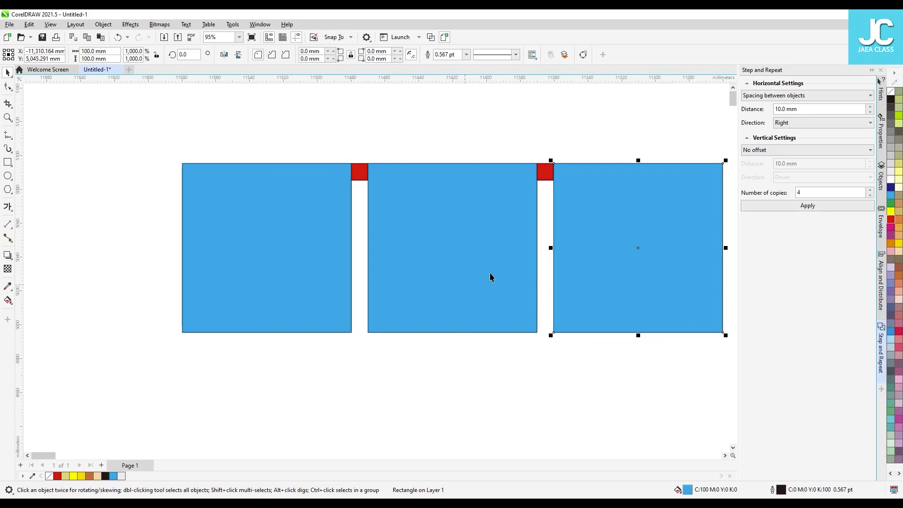
# Delete the two hand-placed blue copies, keeping the original blue square and both red squares.
pyautogui.click(616, 218)
pyautogui.press('Delete')
pyautogui.click(494, 226)
pyautogui.press('Delete')
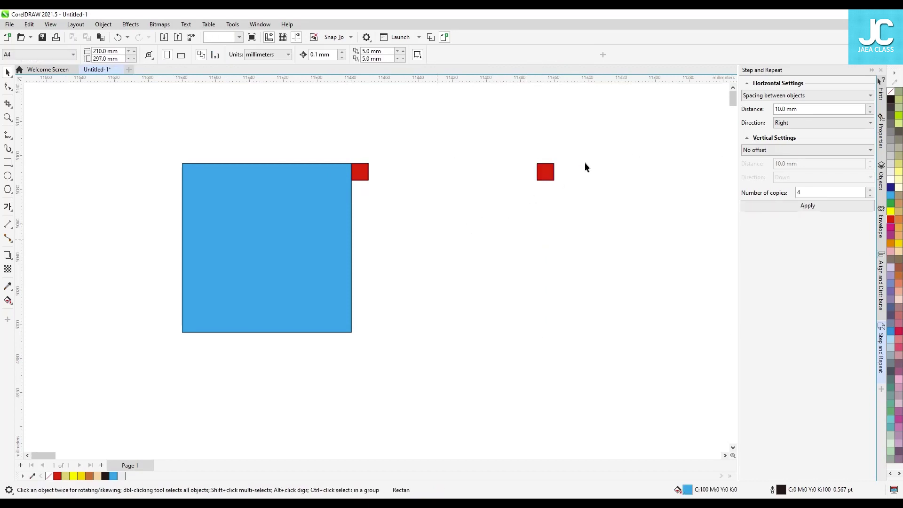
# Create four copies of the blue square to the right with 10 mm spacing between objects, and inspect each copy against the red spacers.
pyautogui.click(292, 267)
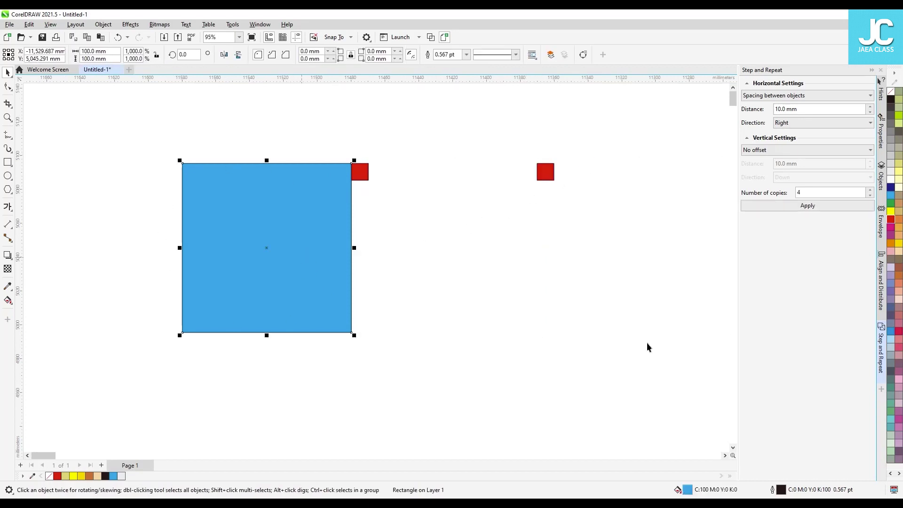
pyautogui.click(724, 456)
pyautogui.click(725, 456)
pyautogui.scroll(-4, 416, 319)
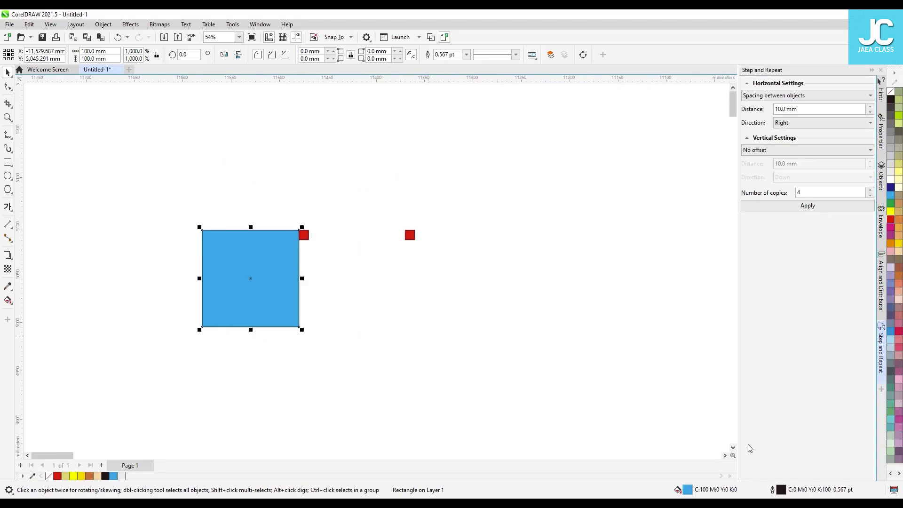
pyautogui.click(725, 455)
pyautogui.click(733, 447)
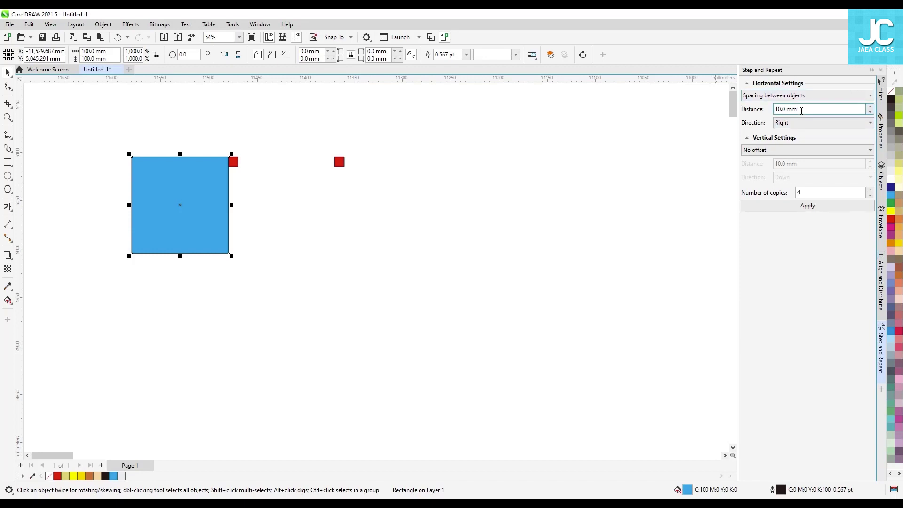
pyautogui.click(808, 207)
pyautogui.click(545, 294)
pyautogui.click(263, 186)
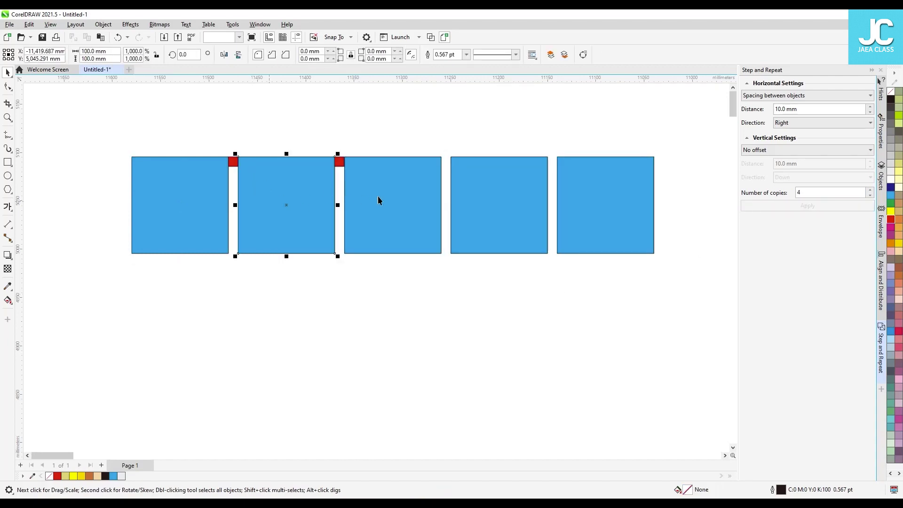
pyautogui.click(394, 196)
pyautogui.click(494, 191)
pyautogui.click(603, 190)
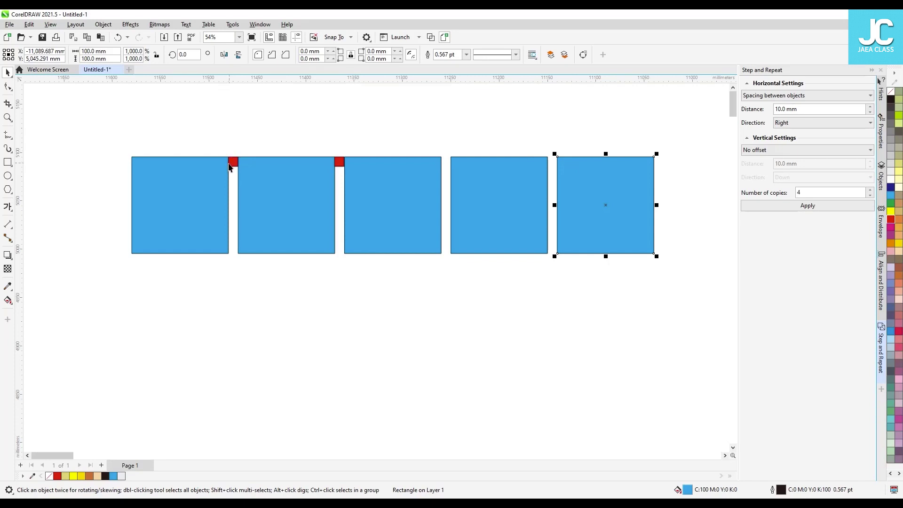
# Delete the two red spacer squares from the row.
pyautogui.click(361, 138)
pyautogui.moveTo(205, 179); pyautogui.dragTo(206, 179)
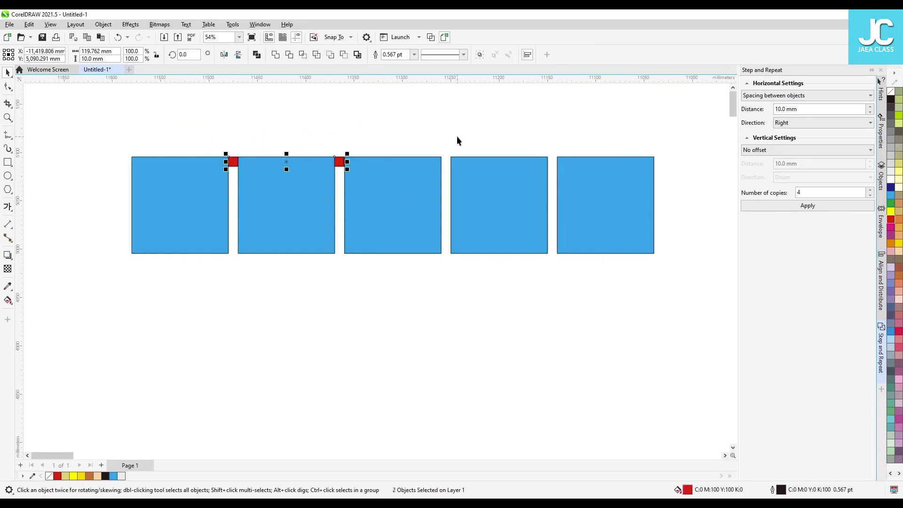
pyautogui.press('Delete')
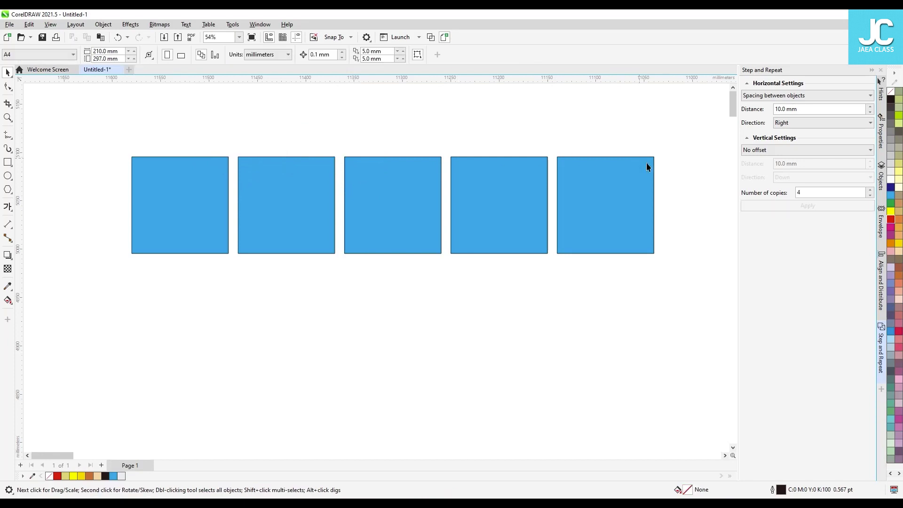
# Replace the four blue copies with four new ones to the right, spaced 30 mm apart.
pyautogui.moveTo(283, 320); pyautogui.dragTo(233, 320)
pyautogui.moveTo(233, 321); pyautogui.dragTo(233, 321)
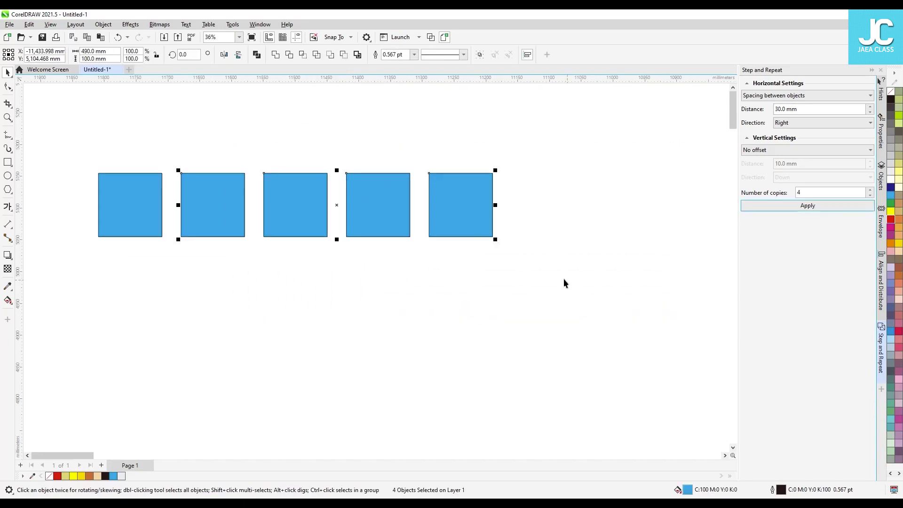
# Delete the four copies spaced 30 mm apart and move the remaining blue square far to the right.
pyautogui.moveTo(565, 278); pyautogui.dragTo(157, 170)
pyautogui.press('Delete')
pyautogui.moveTo(122, 195); pyautogui.dragTo(589, 197)
# Change the horizontal direction to Left and create four copies with 30 mm spacing between objects.
pyautogui.click(835, 122)
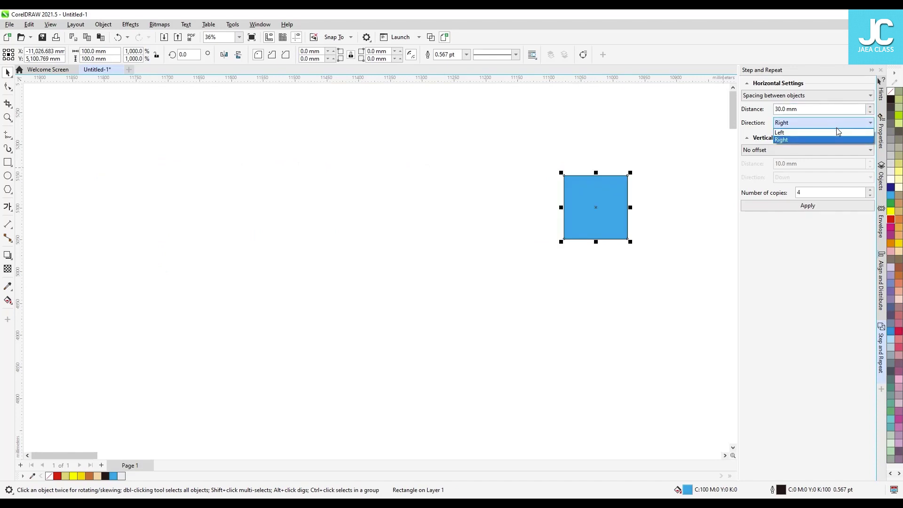
pyautogui.click(830, 136)
pyautogui.click(816, 207)
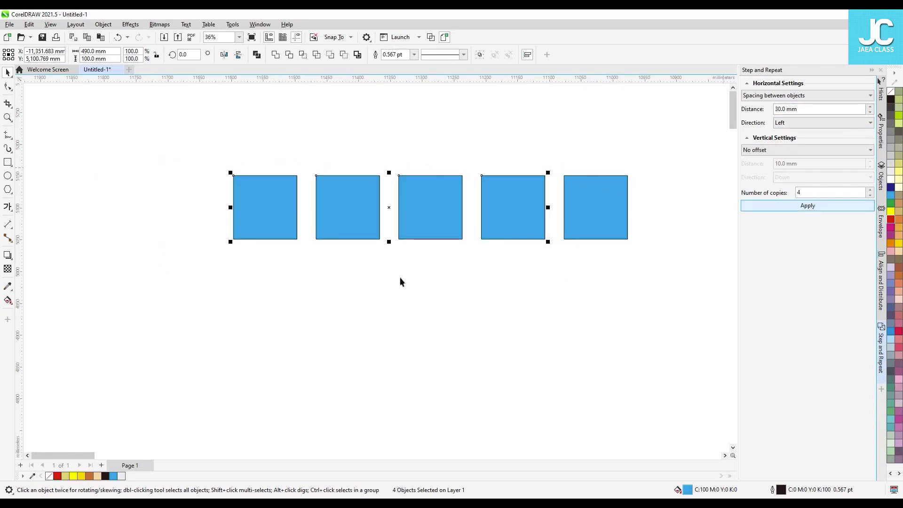
# Delete the four leftward copies and move the original blue square up and to the left.
pyautogui.moveTo(172, 141); pyautogui.dragTo(639, 292)
pyautogui.press('Delete')
pyautogui.hotkey('ctrl', 'z')
pyautogui.moveTo(185, 135); pyautogui.dragTo(552, 323)
pyautogui.hotkey('ctrl', 'z')
pyautogui.moveTo(584, 216); pyautogui.dragTo(294, 160)
# Set the horizontal mode to No offset and the vertical mode to Spacing between objects.
pyautogui.click(792, 96)
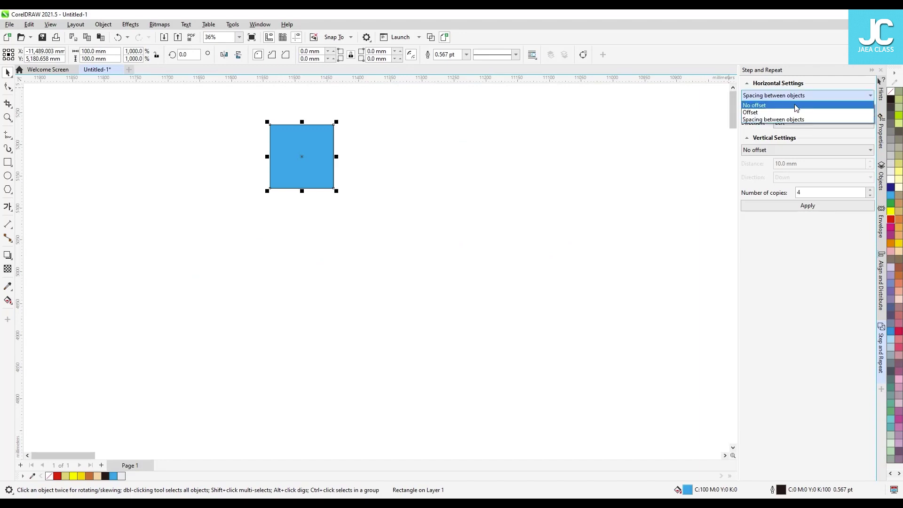
pyautogui.click(795, 106)
pyautogui.click(795, 151)
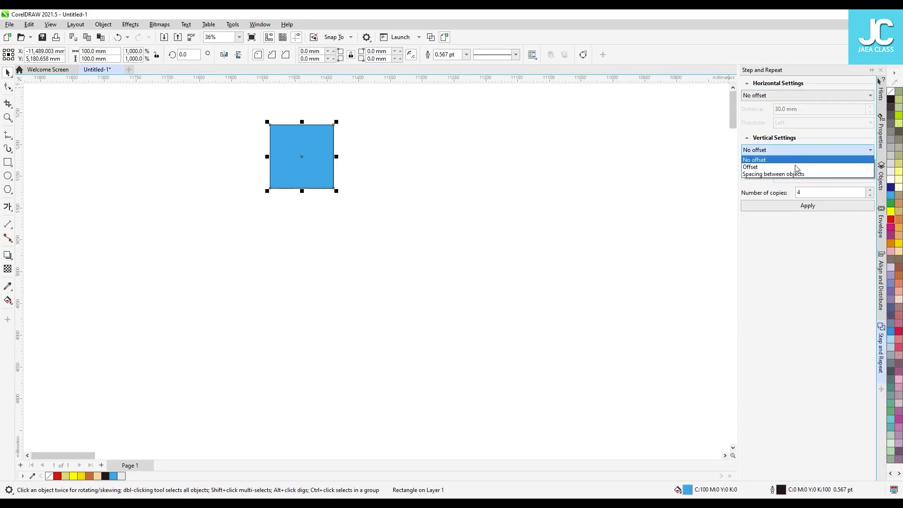
pyautogui.click(796, 174)
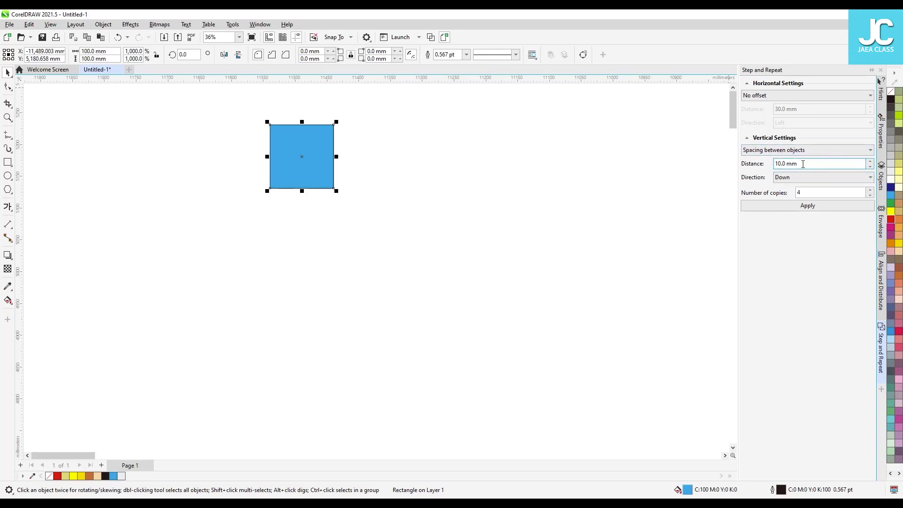
# Duplicate the blue square by hand four times down a column, and undo those copies.
pyautogui.moveTo(302, 138); pyautogui.dragTo(316, 433)
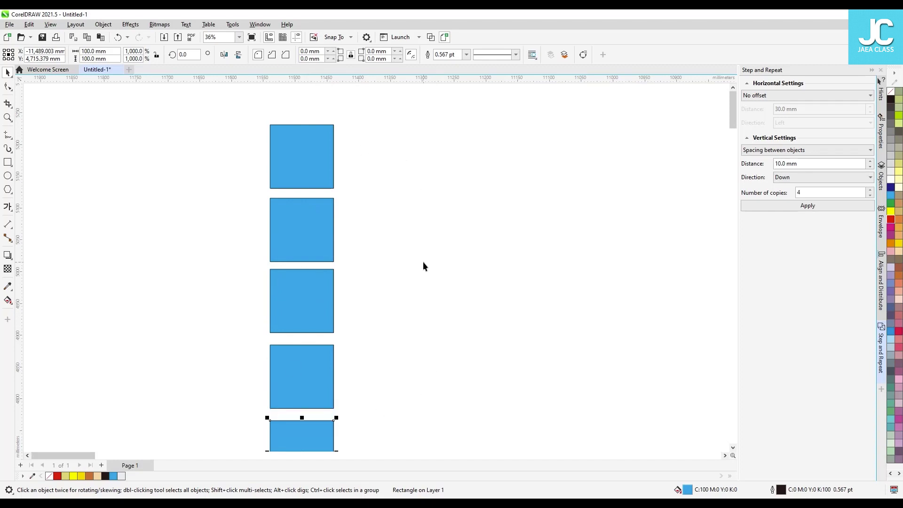
pyautogui.hotkey('ctrl', 'z')
pyautogui.hotkey('ctrl', 'z')
pyautogui.hotkey('ctrl', 'z')
pyautogui.hotkey('ctrl', 'z')
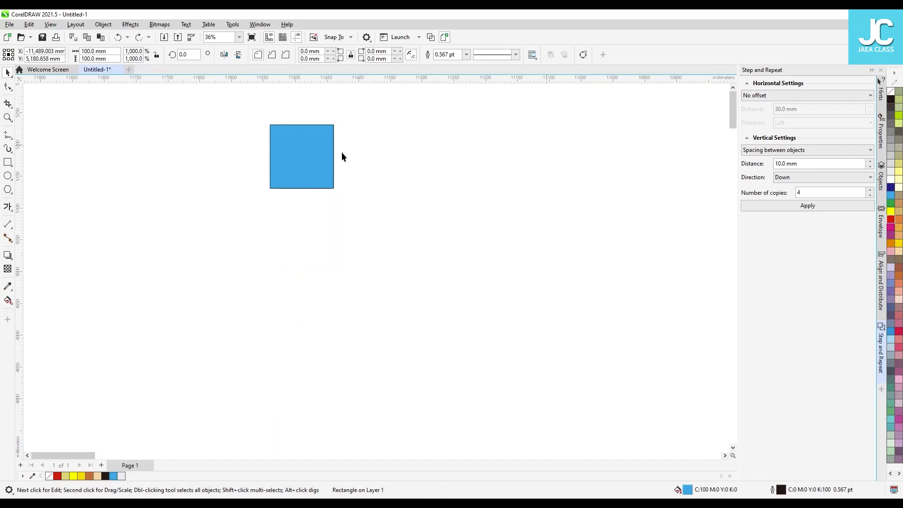
# Move the blue square slightly to the right and create four copies downward with 10 mm spacing between objects.
pyautogui.moveTo(342, 156); pyautogui.dragTo(407, 146)
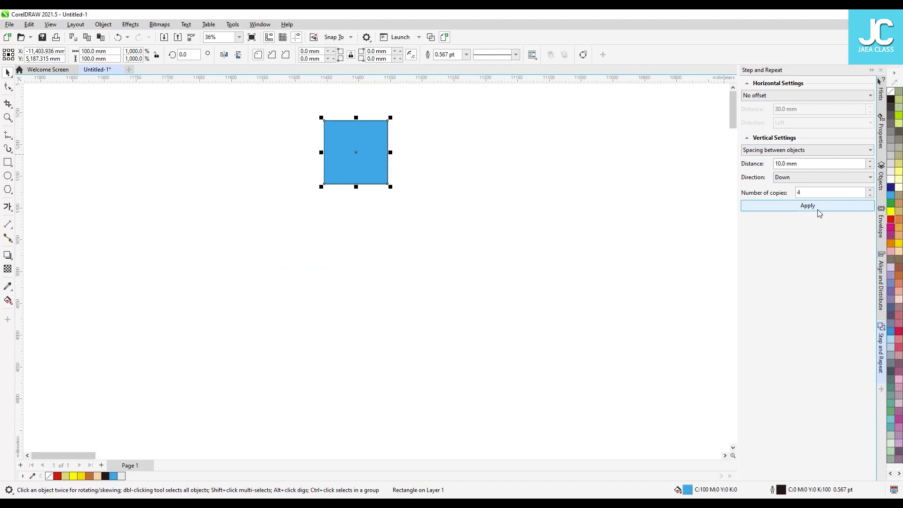
pyautogui.click(817, 210)
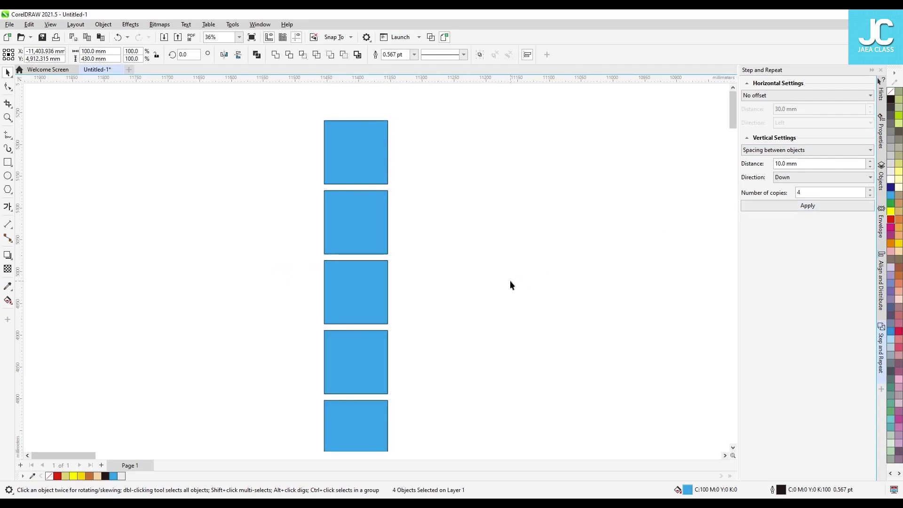
# Delete the four downward copies one by one and move the remaining blue square far to the left.
pyautogui.click(367, 221)
pyautogui.press('Delete')
pyautogui.click(355, 306)
pyautogui.press('Delete')
pyautogui.click(350, 363)
pyautogui.press('Delete')
pyautogui.click(358, 432)
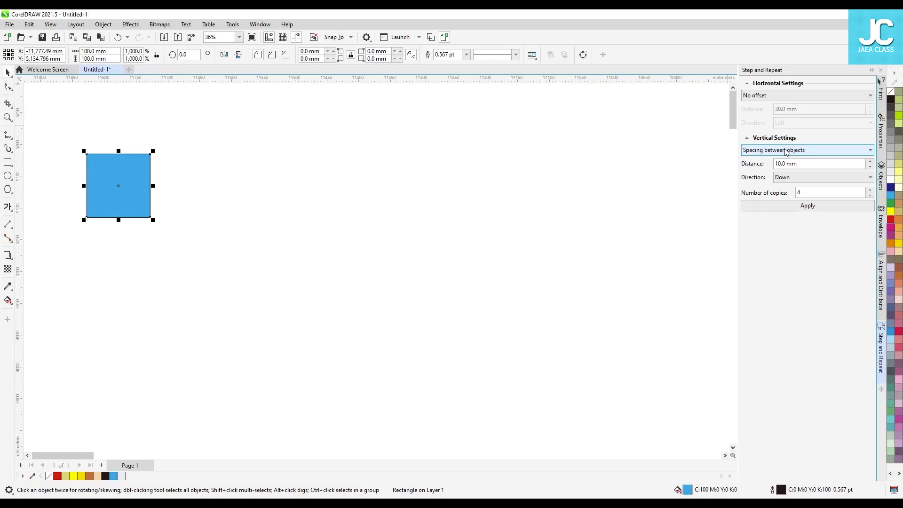
# Set the vertical mode to No offset and the horizontal mode to Spacing between objects.
pyautogui.click(786, 150)
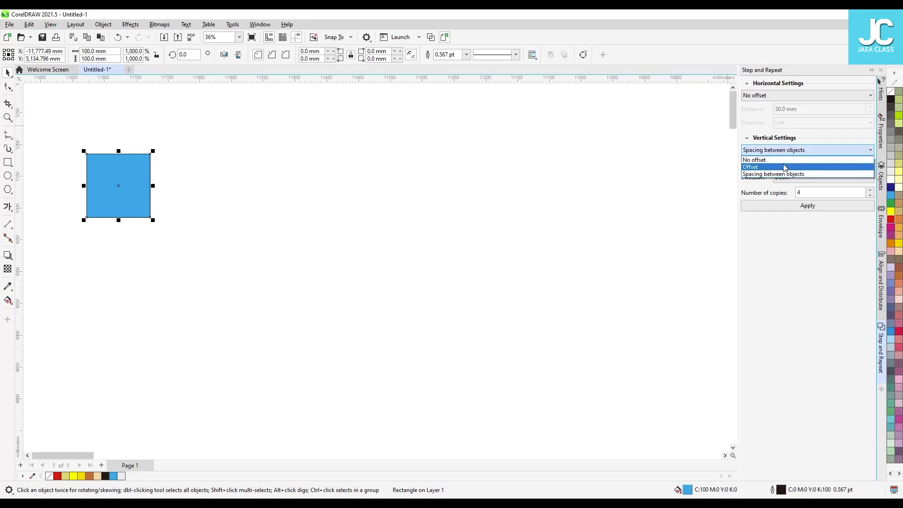
pyautogui.click(783, 162)
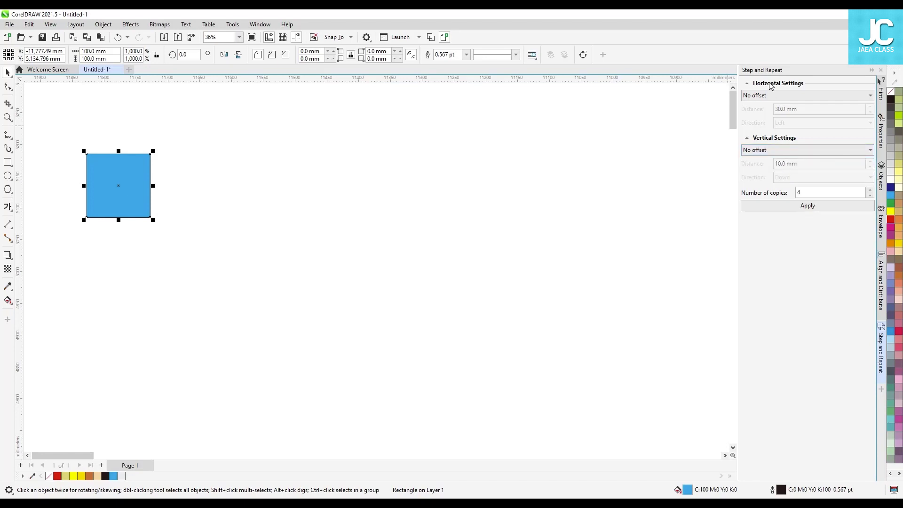
pyautogui.click(775, 96)
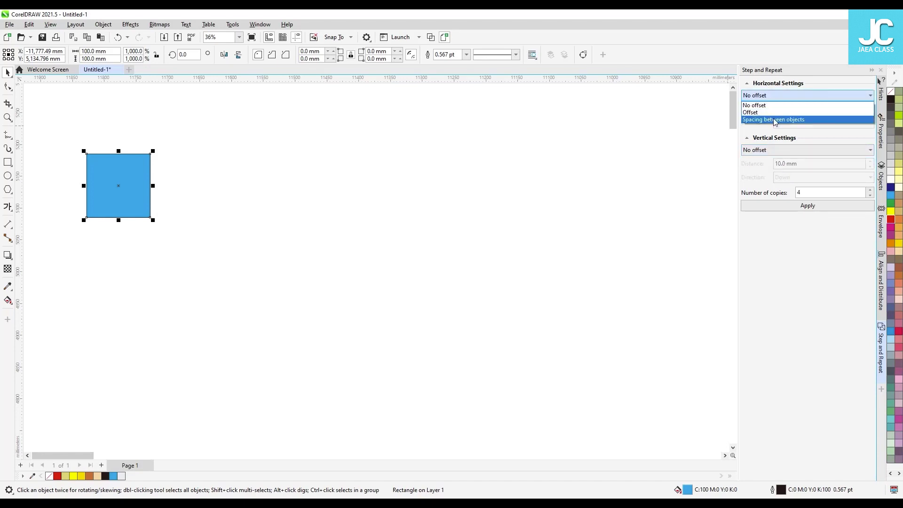
pyautogui.click(775, 120)
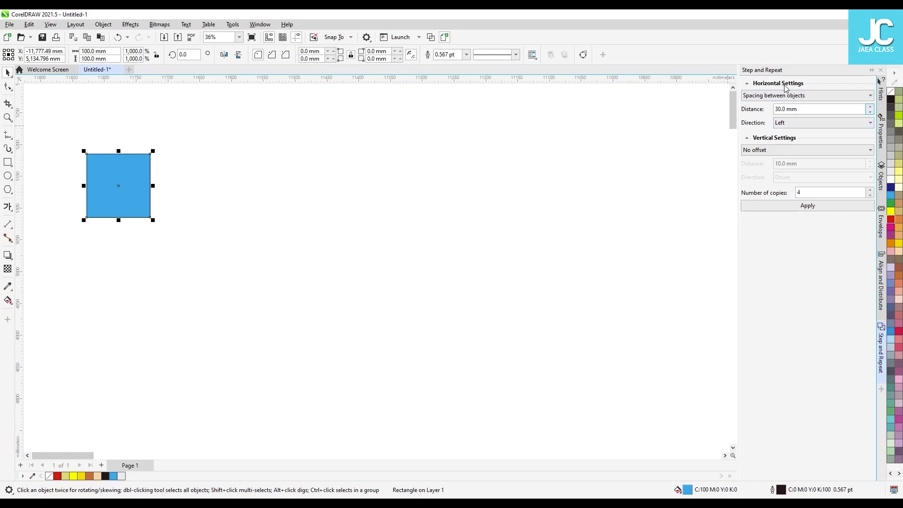
pyautogui.click(808, 108)
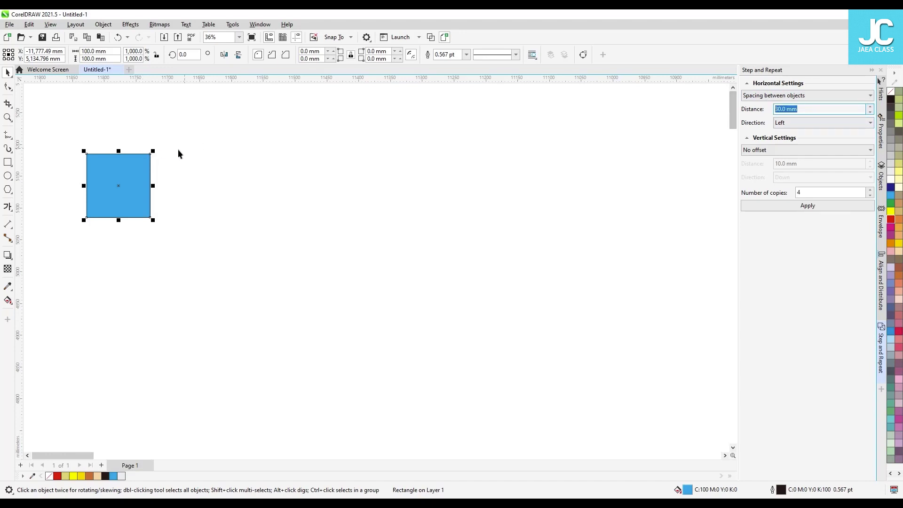
# Place three copies of the blue square edge to edge in a row by hand, and delete them again.
pyautogui.moveTo(113, 162); pyautogui.dragTo(181, 165)
pyautogui.moveTo(181, 165); pyautogui.dragTo(254, 159)
pyautogui.moveTo(337, 114); pyautogui.dragTo(202, 250)
pyautogui.press('Delete')
pyautogui.moveTo(180, 175); pyautogui.dragTo(289, 167)
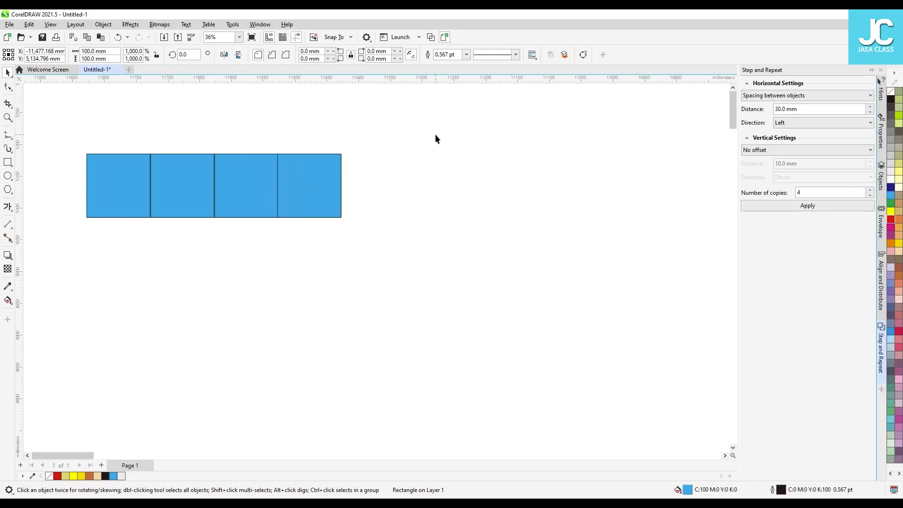
pyautogui.press('Delete')
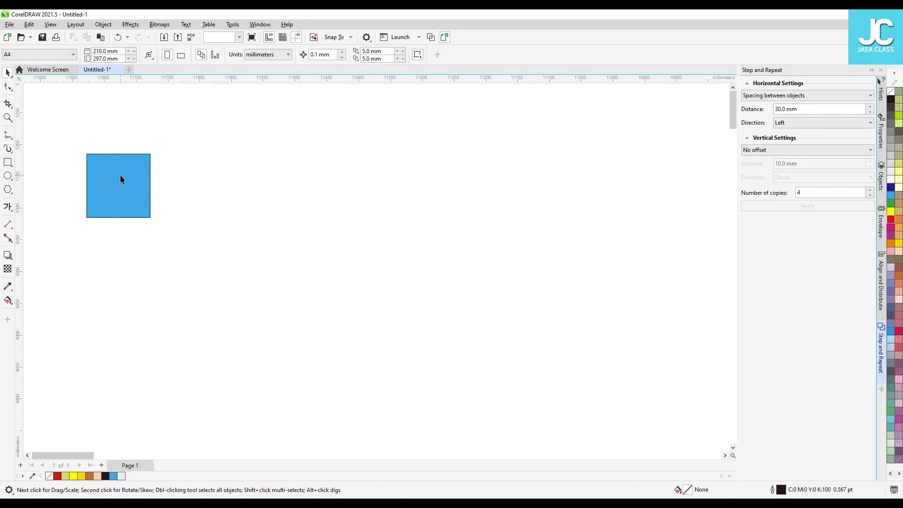
# Create 50 copies of the blue square to the right with 0 mm spacing between objects.
pyautogui.click(120, 179)
pyautogui.hotkey('ctrl', 'a')
pyautogui.write('0')
pyautogui.click(803, 124)
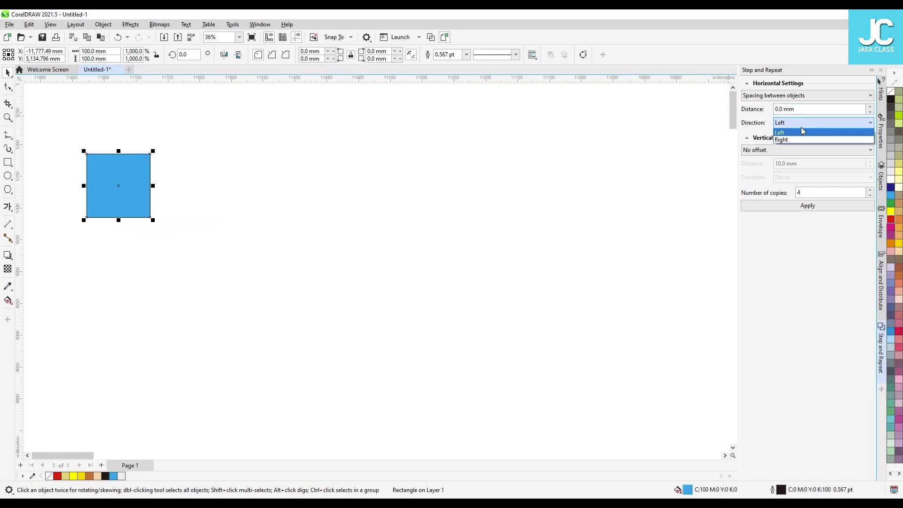
pyautogui.click(802, 140)
pyautogui.doubleClick(805, 193)
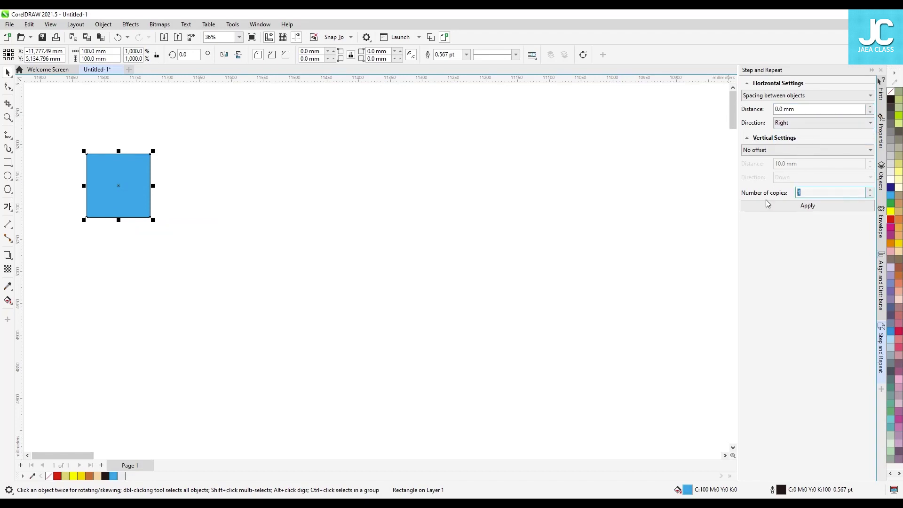
pyautogui.write('50')
pyautogui.click(822, 209)
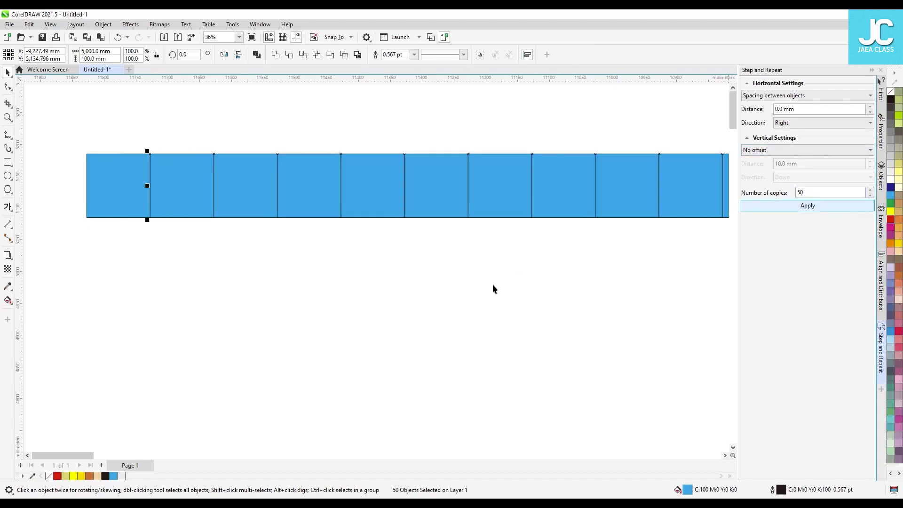
# Select the entire row of blue squares, move it up and to the left on the canvas, and deselect it.
pyautogui.scroll(-4, 462, 293)
pyautogui.moveTo(303, 216); pyautogui.dragTo(752, 332)
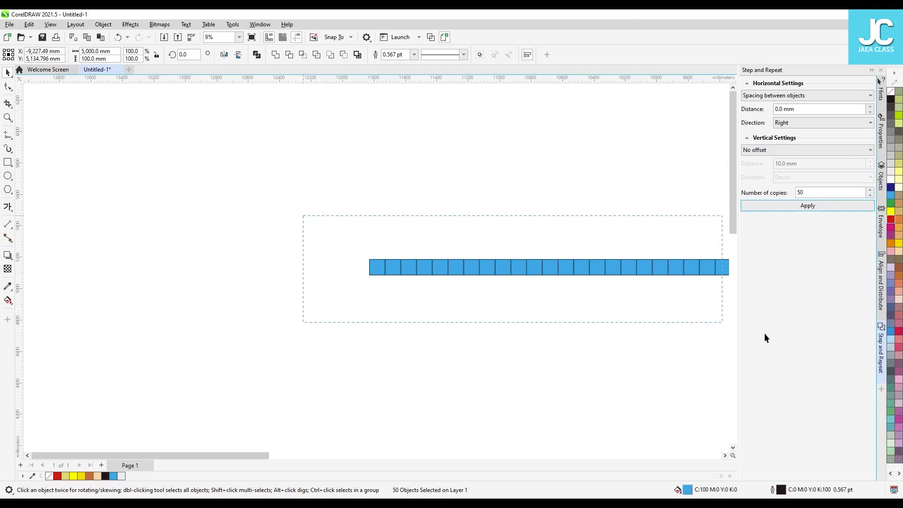
pyautogui.scroll(-5, 568, 358)
pyautogui.moveTo(239, 260); pyautogui.dragTo(541, 346)
pyautogui.moveTo(442, 310); pyautogui.dragTo(358, 192)
pyautogui.scroll(1, 398, 220)
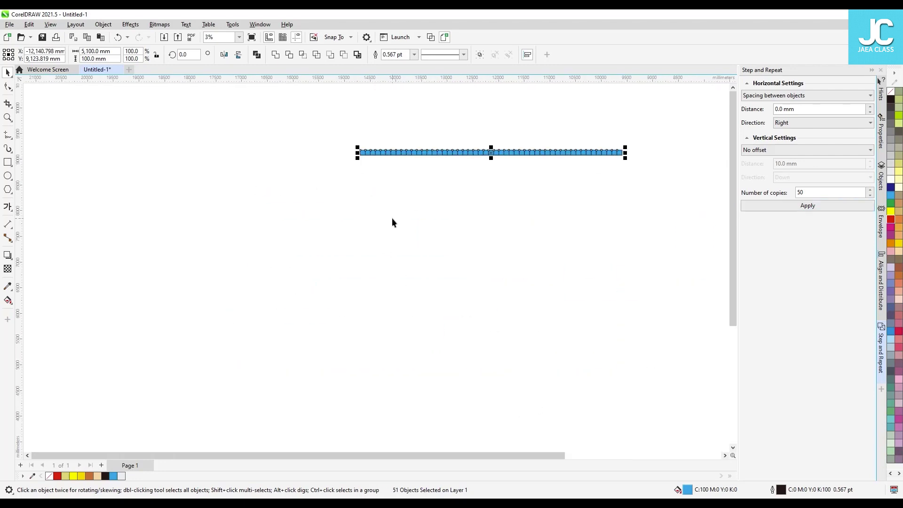
pyautogui.scroll(1, 526, 182)
pyautogui.moveTo(520, 149); pyautogui.dragTo(433, 153)
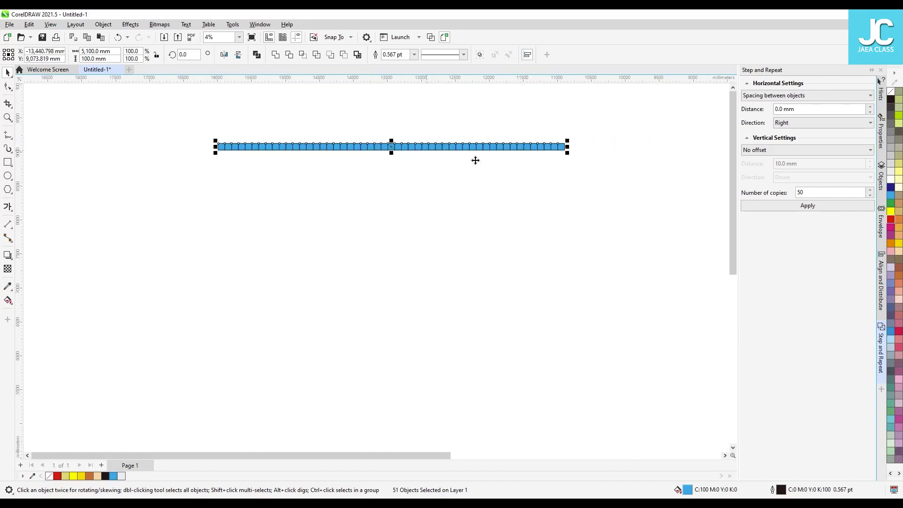
pyautogui.click(481, 184)
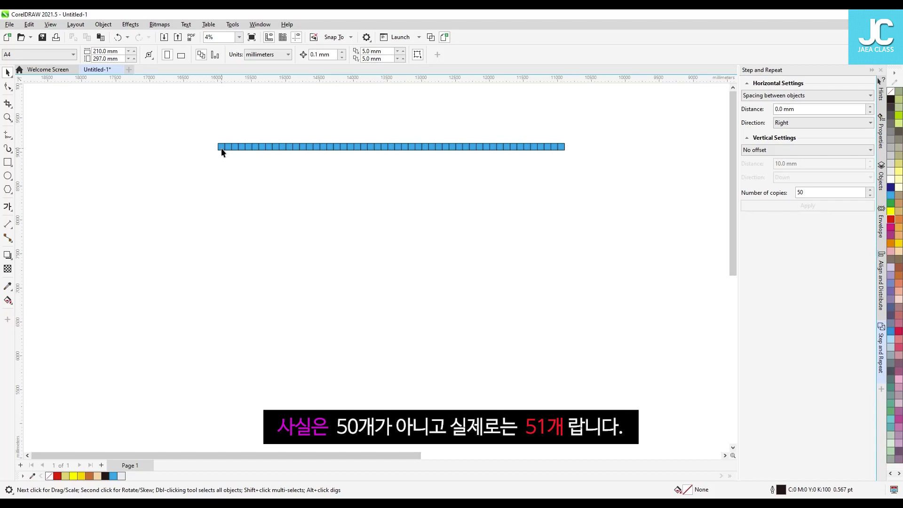
# Select the entire row of squares to check how many objects it contains, and deselect it.
pyautogui.click(809, 189)
pyautogui.moveTo(631, 196); pyautogui.dragTo(164, 104)
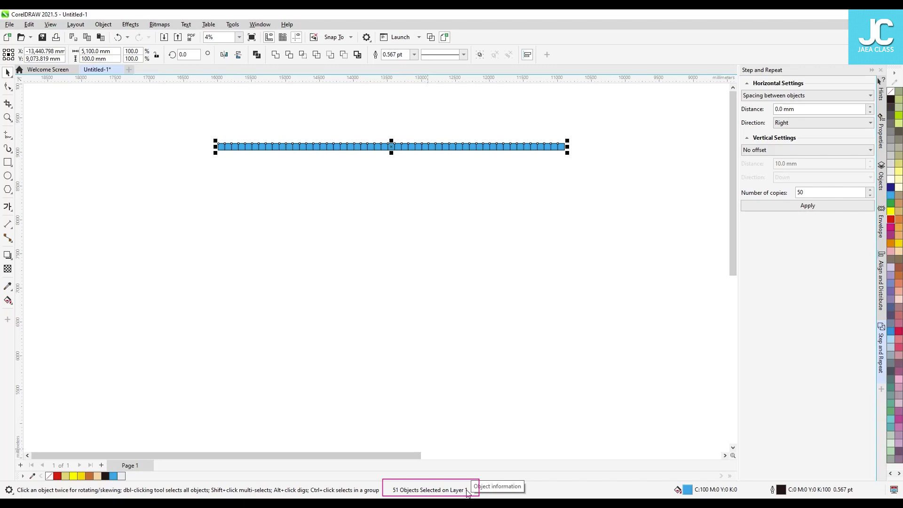
pyautogui.click(467, 332)
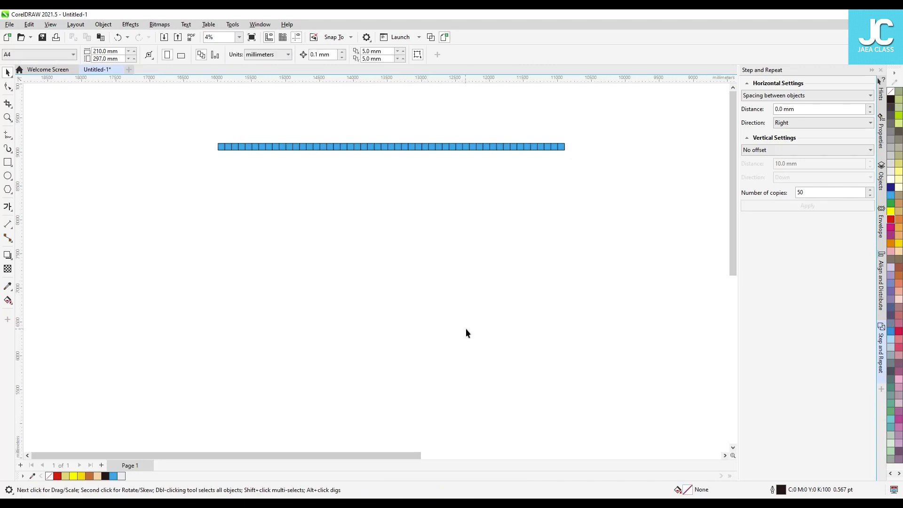
# Delete the last square at the row's right end and select the remaining squares to check the object count.
pyautogui.click(563, 149)
pyautogui.press('Delete')
pyautogui.hotkey('ctrl', 'a')
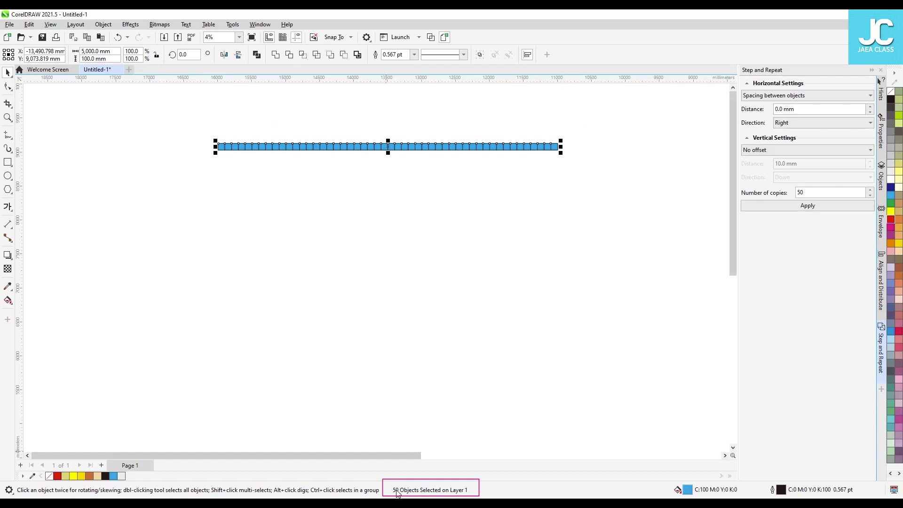
pyautogui.click(496, 296)
# Delete all squares except the first one in the row and create 49 copies of it to the right.
pyautogui.moveTo(575, 242); pyautogui.dragTo(222, 114)
pyautogui.press('Delete')
pyautogui.moveTo(109, 92); pyautogui.dragTo(335, 238)
pyautogui.doubleClick(822, 192)
pyautogui.write('49')
pyautogui.click(808, 205)
# Select the new row of squares to check its object count, and deselect it.
pyautogui.click(563, 216)
pyautogui.moveTo(627, 201); pyautogui.dragTo(150, 168)
pyautogui.click(620, 201)
# Copy the whole row downward 49 times, using horizontal No offset and vertical Spacing between objects at 0 mm.
pyautogui.moveTo(621, 198); pyautogui.dragTo(182, 114)
pyautogui.click(803, 97)
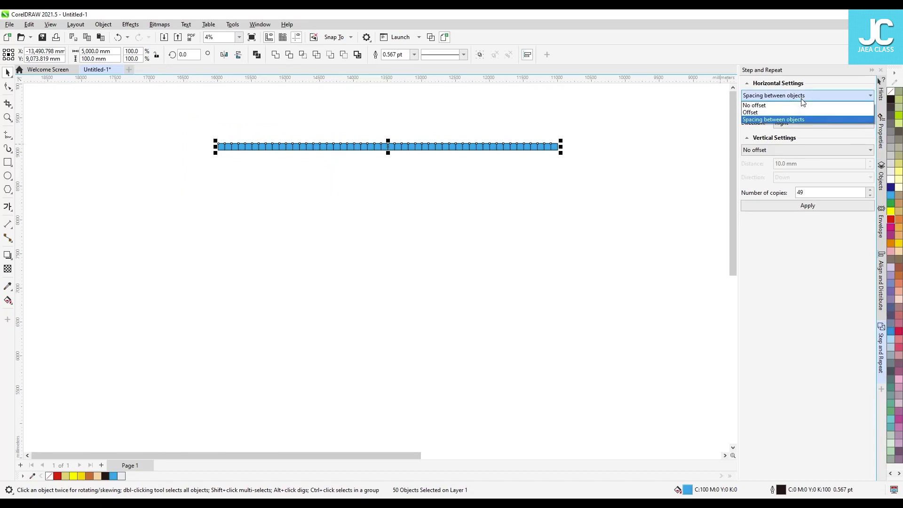
pyautogui.click(804, 105)
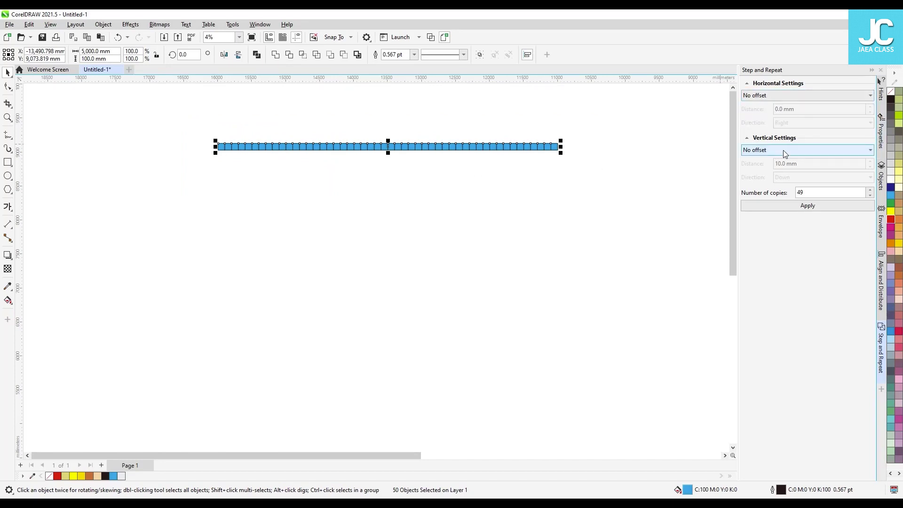
pyautogui.click(783, 151)
pyautogui.click(783, 173)
pyautogui.moveTo(798, 163); pyautogui.dragTo(694, 175)
pyautogui.write('0')
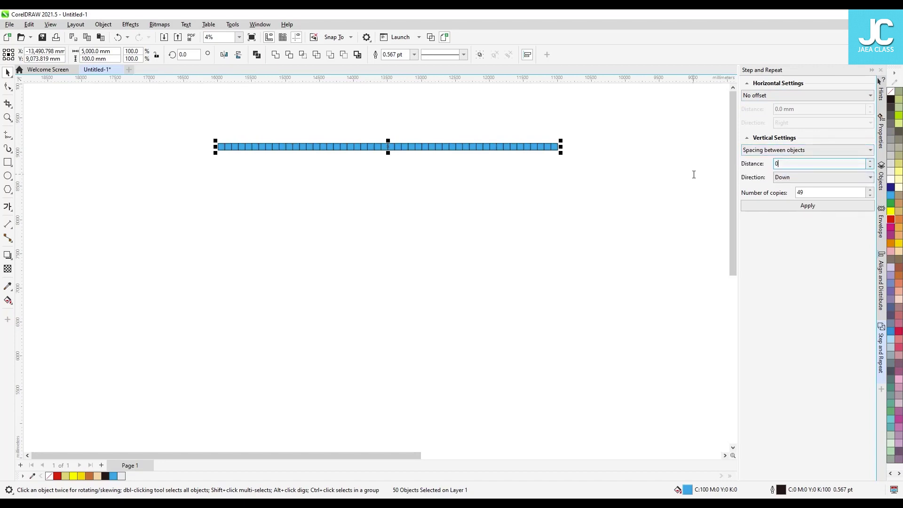
pyautogui.moveTo(828, 193); pyautogui.dragTo(783, 197)
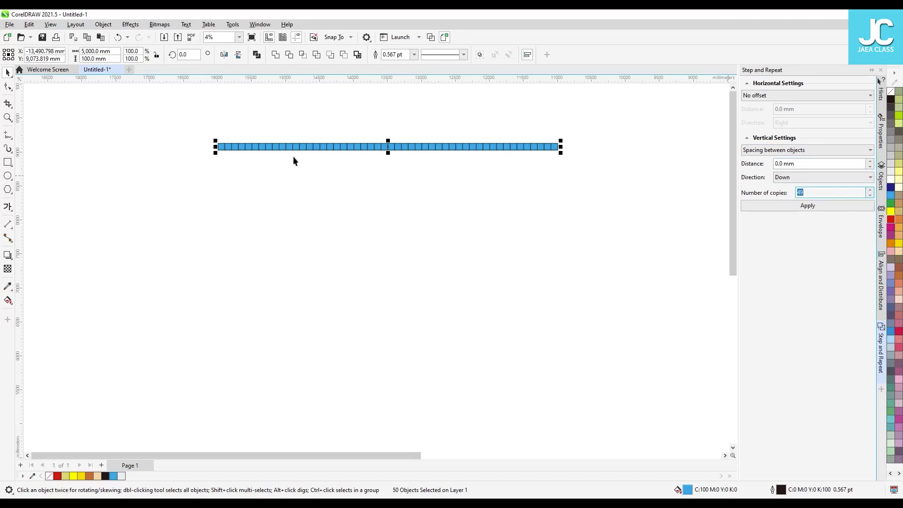
pyautogui.click(752, 206)
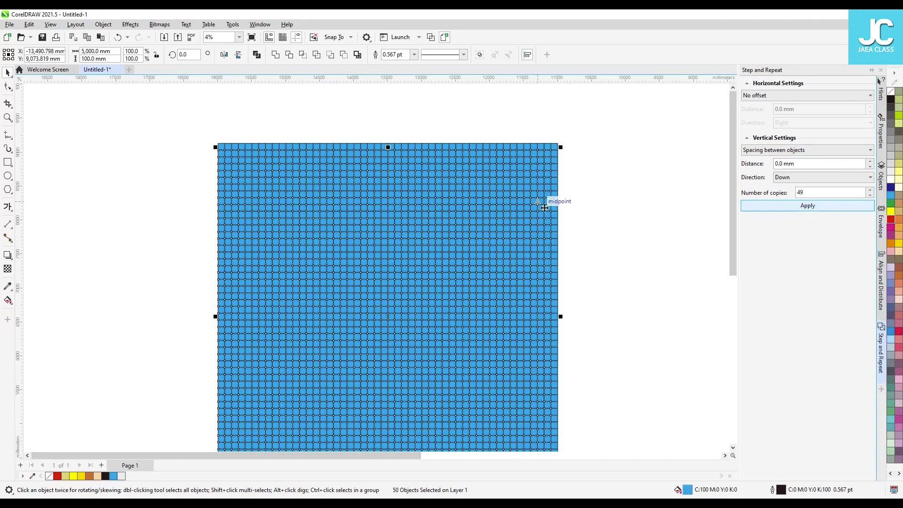
# Select the complete grid of squares to check its object count, and deselect it.
pyautogui.scroll(-2, 732, 128)
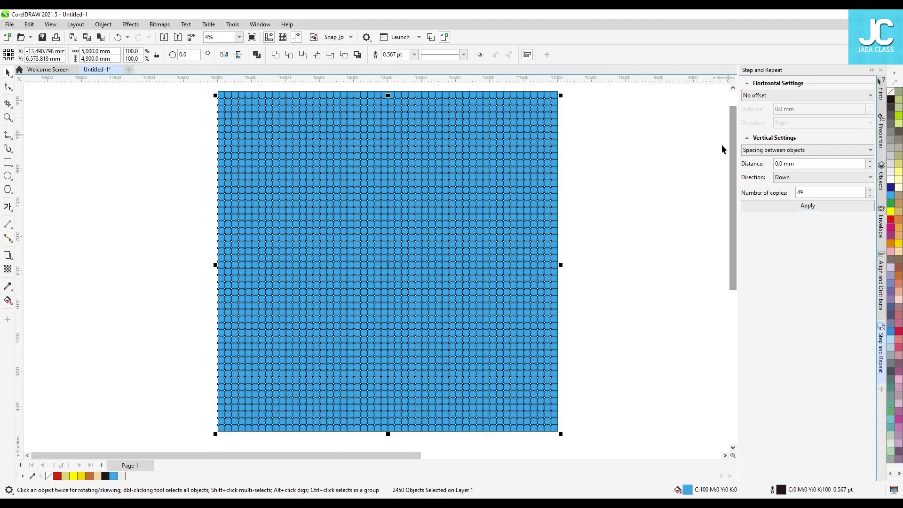
pyautogui.scroll(-1, 631, 178)
pyautogui.moveTo(230, 98); pyautogui.dragTo(608, 413)
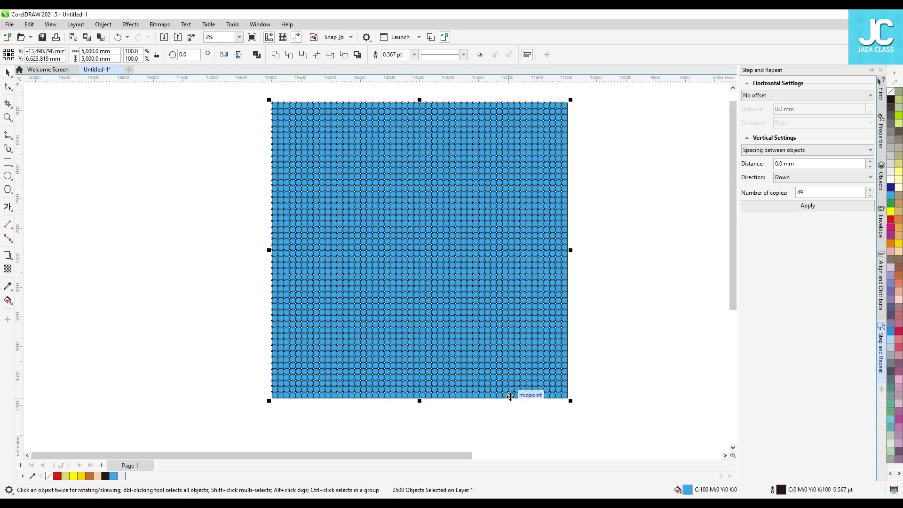
pyautogui.click(619, 412)
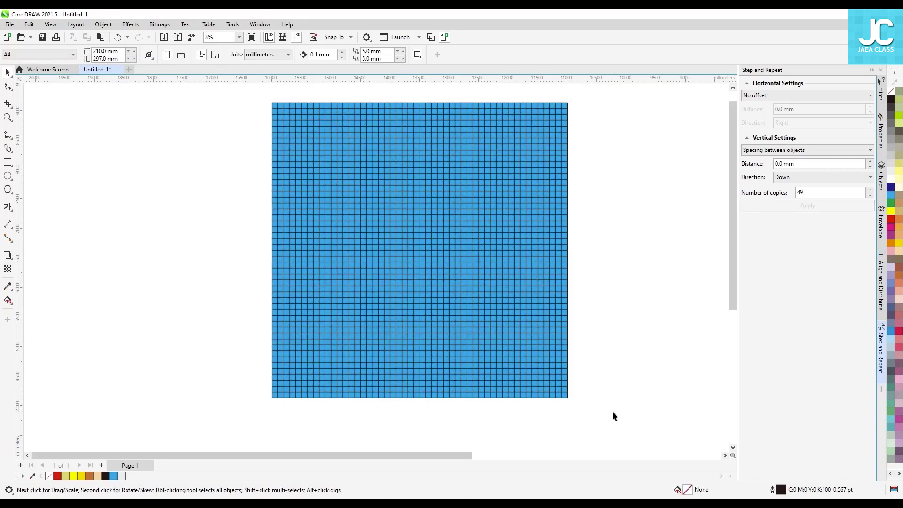
# Delete every square of the grid except the top-left one, and move that square a little to the left.
pyautogui.moveTo(600, 424); pyautogui.dragTo(224, 105)
pyautogui.press('Delete')
pyautogui.moveTo(617, 97); pyautogui.dragTo(275, 121)
pyautogui.press('Delete')
pyautogui.press('F4')
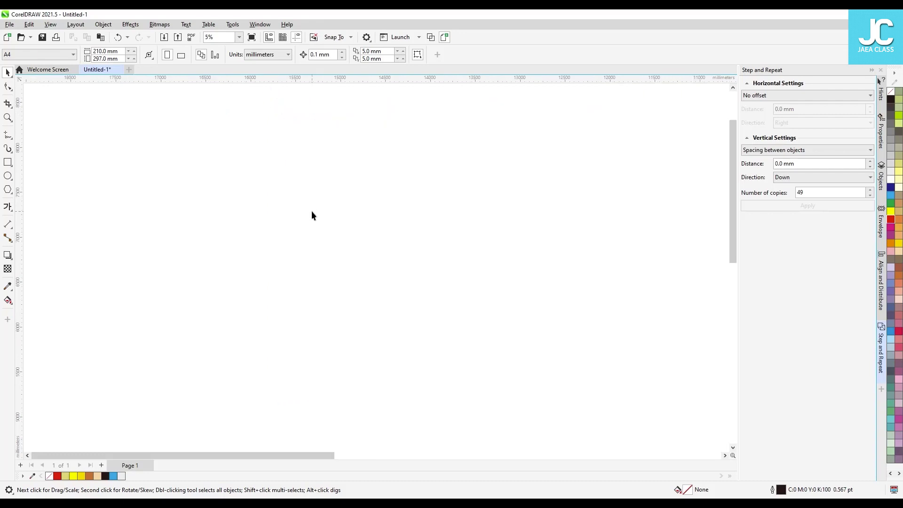
pyautogui.scroll(-4, 314, 215)
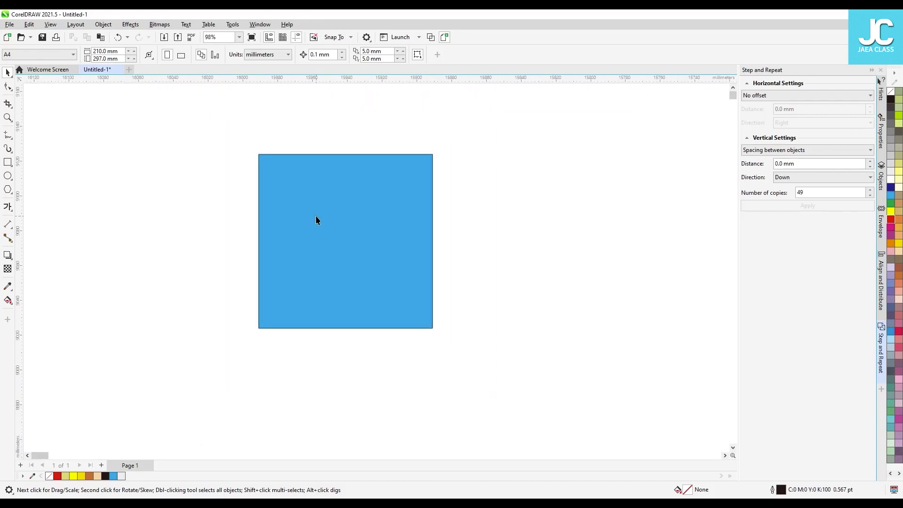
pyautogui.moveTo(323, 215); pyautogui.dragTo(202, 214)
pyautogui.click(339, 212)
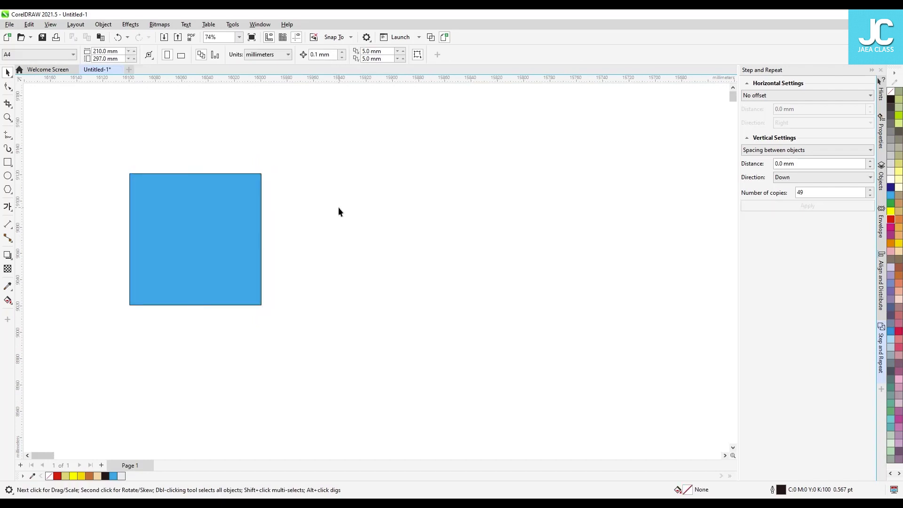
# Place a vertical guideline along the square's left edge, check the square's size, and select the guideline.
pyautogui.moveTo(22, 132); pyautogui.dragTo(151, 199)
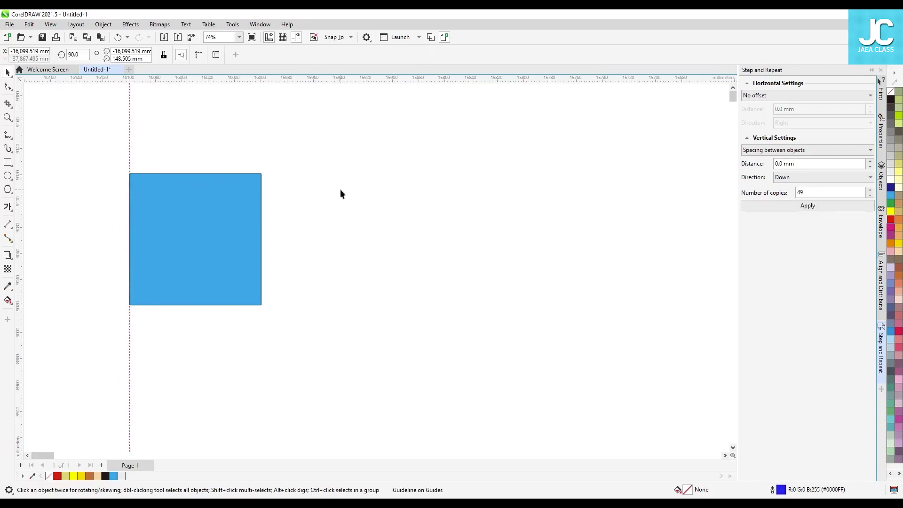
pyautogui.click(193, 207)
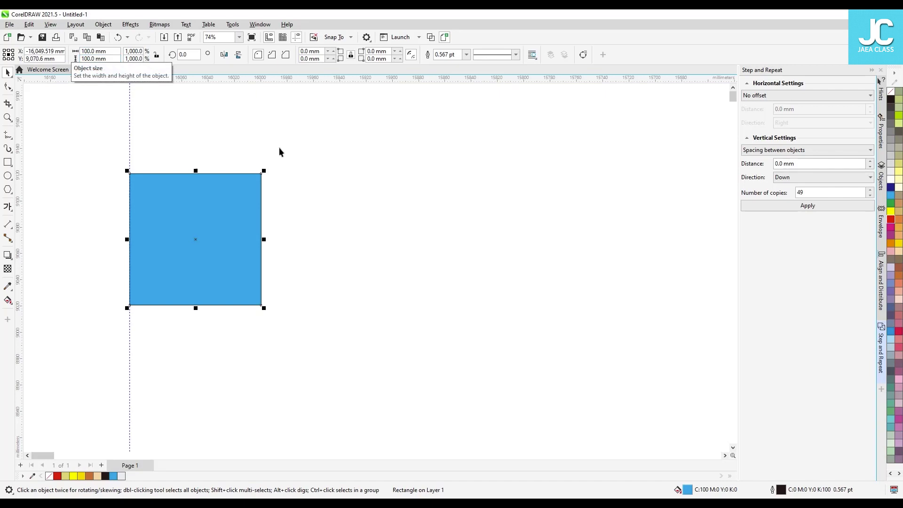
pyautogui.click(120, 167)
pyautogui.click(129, 157)
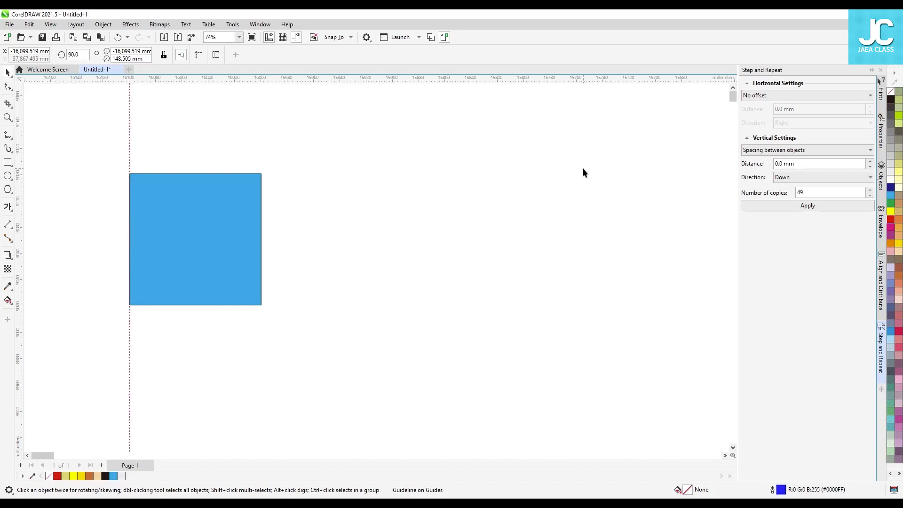
pyautogui.click(211, 119)
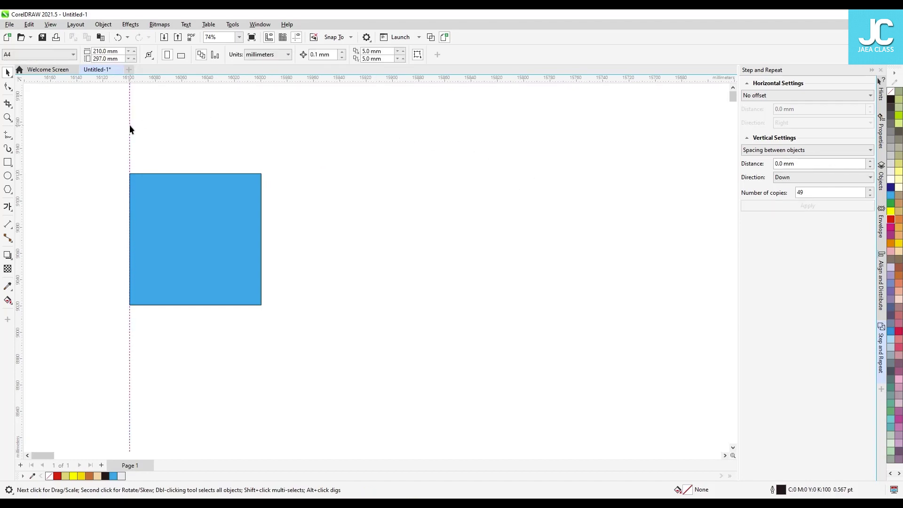
pyautogui.click(130, 126)
# Set the vertical mode to No offset and the horizontal mode to Spacing between objects.
pyautogui.click(788, 151)
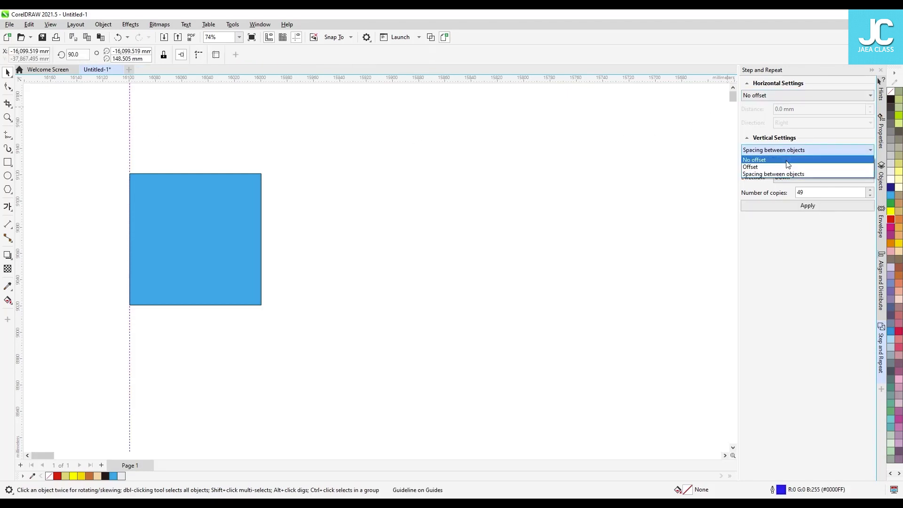
pyautogui.click(787, 162)
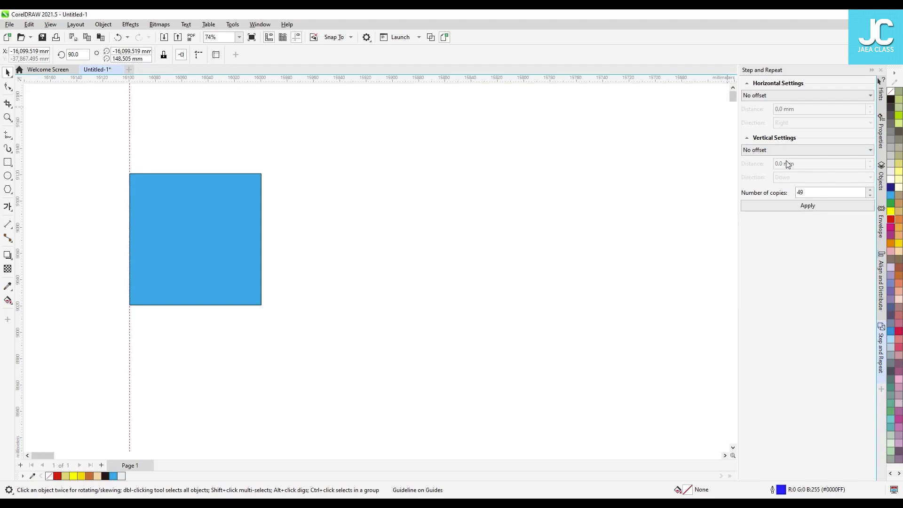
pyautogui.click(791, 95)
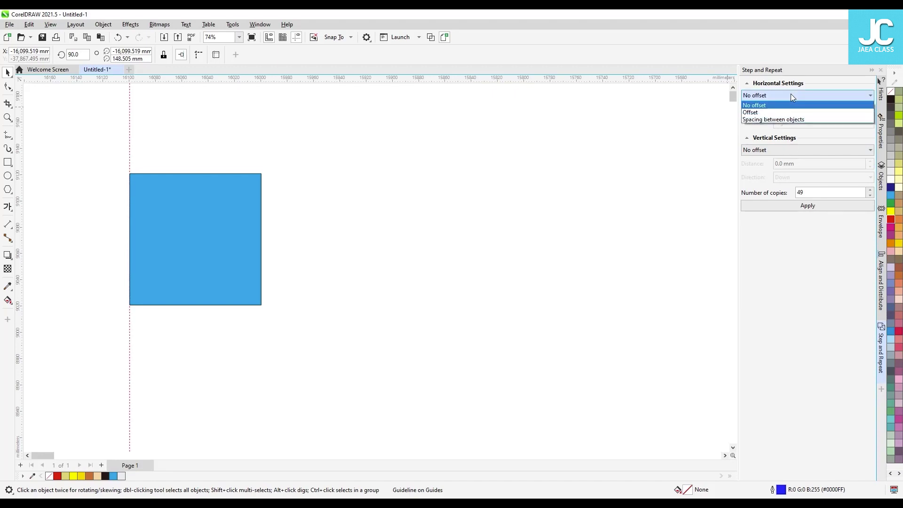
pyautogui.click(793, 119)
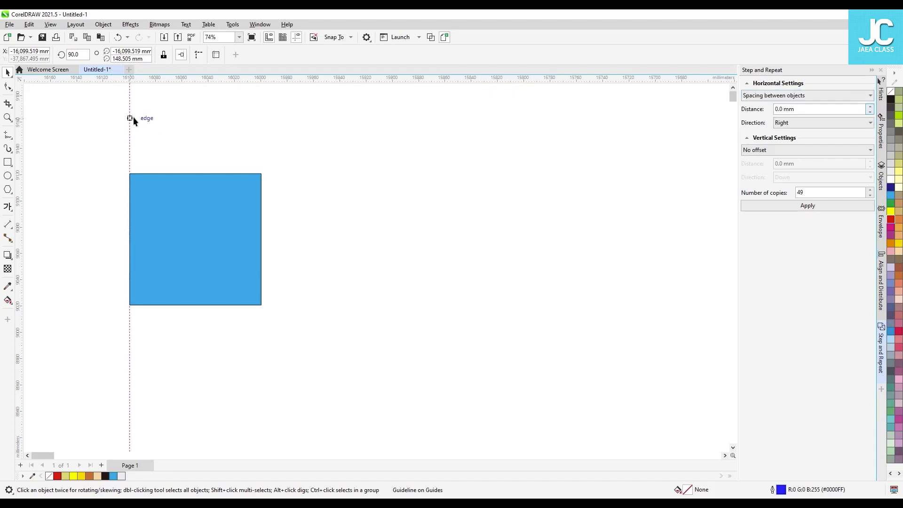
# Create 9 copies of the vertical guideline to the right at 100 mm spacing, and deselect them.
pyautogui.tripleClick(800, 108)
pyautogui.write('100')
pyautogui.press('Tab')
pyautogui.press('Tab')
pyautogui.write('1')
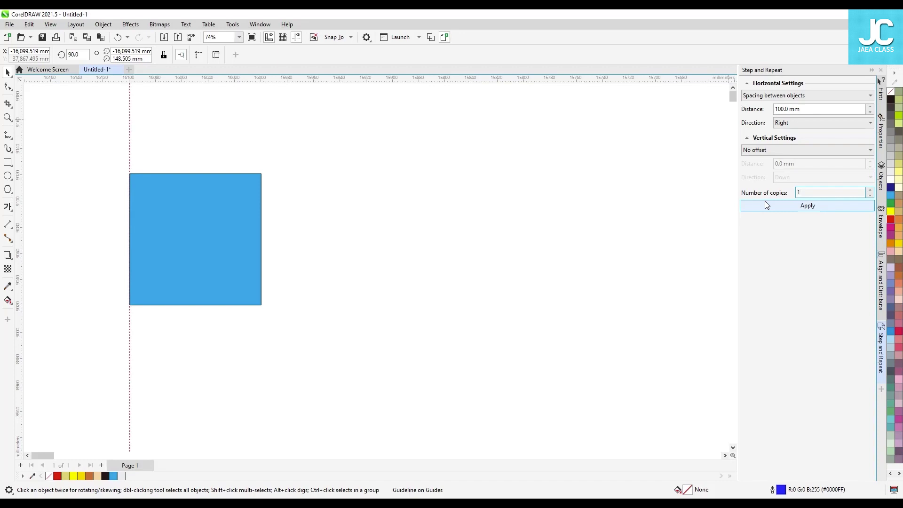
pyautogui.press('BackSpace')
pyautogui.write('9')
pyautogui.click(808, 207)
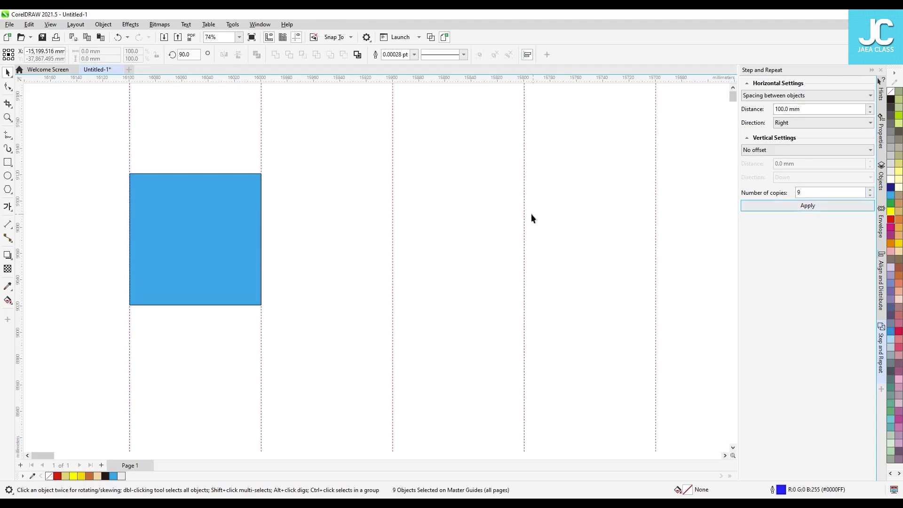
pyautogui.scroll(-6, 531, 218)
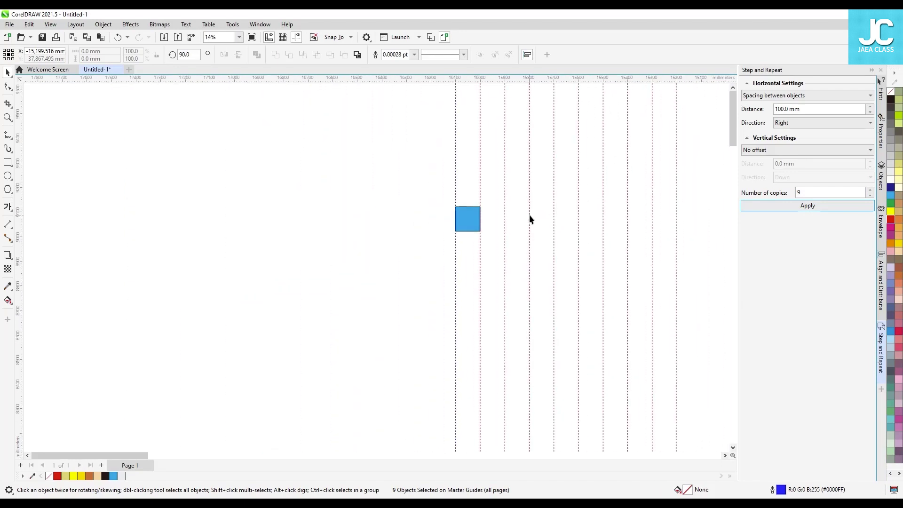
pyautogui.click(725, 455)
pyautogui.click(725, 455)
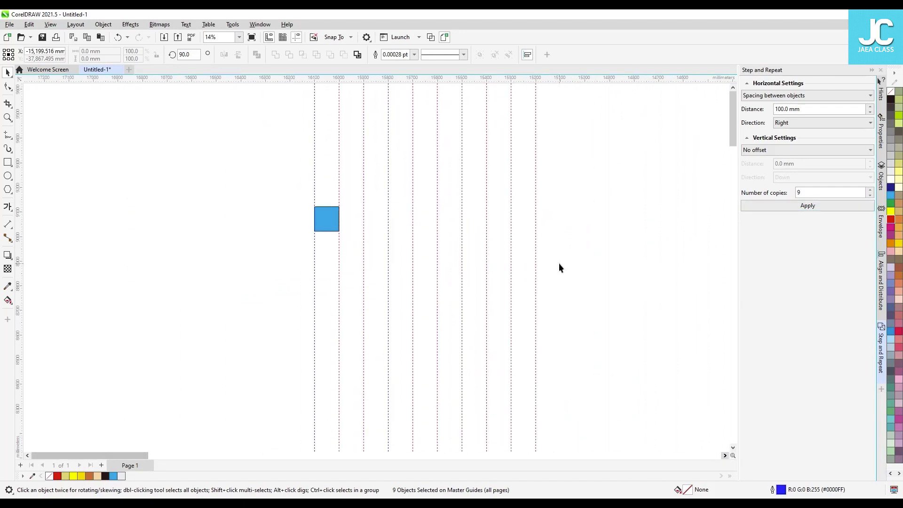
pyautogui.click(604, 257)
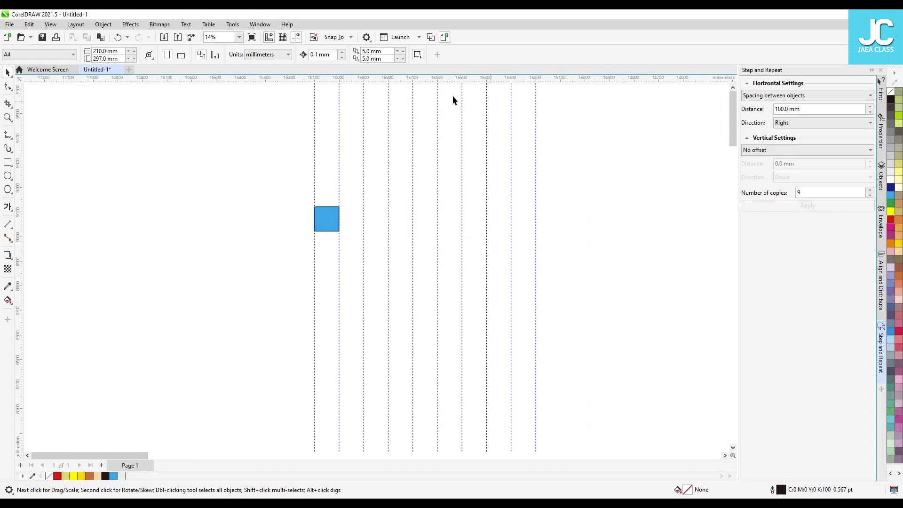
pyautogui.scroll(4, 317, 206)
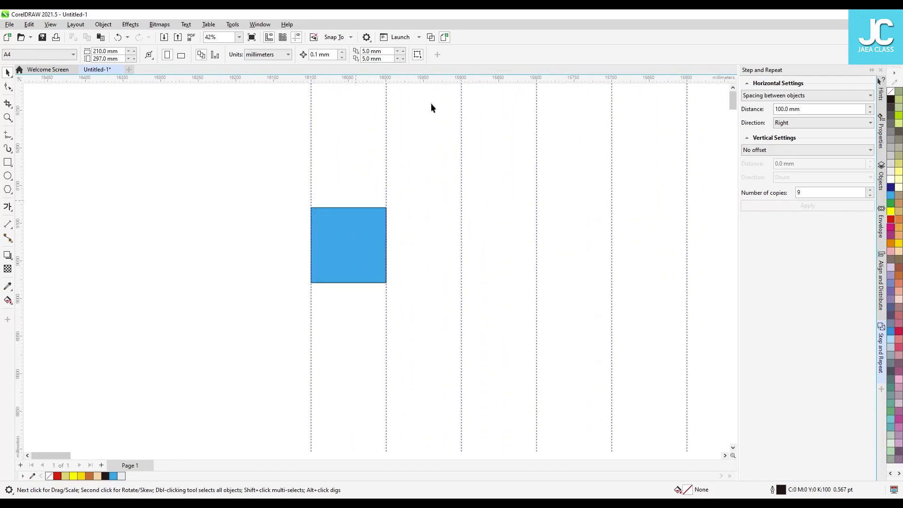
# Place a horizontal guideline along the square's top edge, with No offset as the horizontal mode and Spacing between objects as the vertical mode.
pyautogui.moveTo(366, 81); pyautogui.dragTo(354, 207)
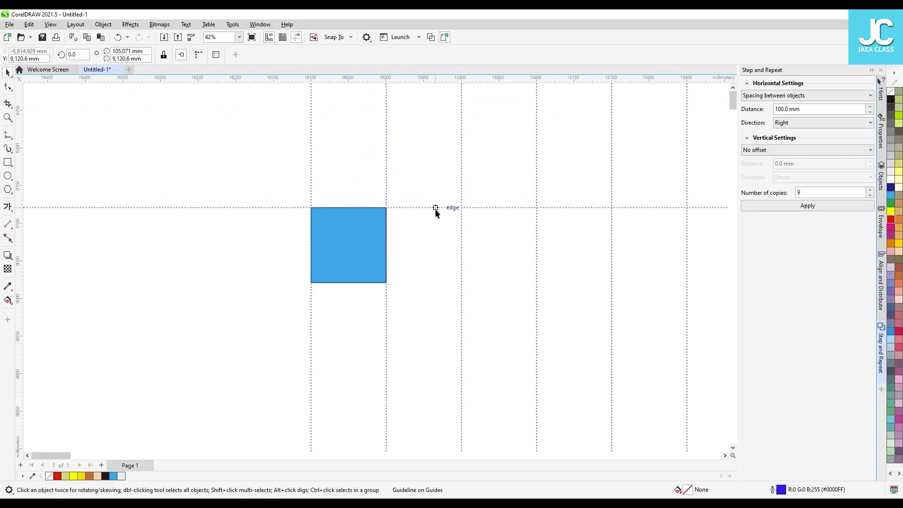
pyautogui.click(776, 95)
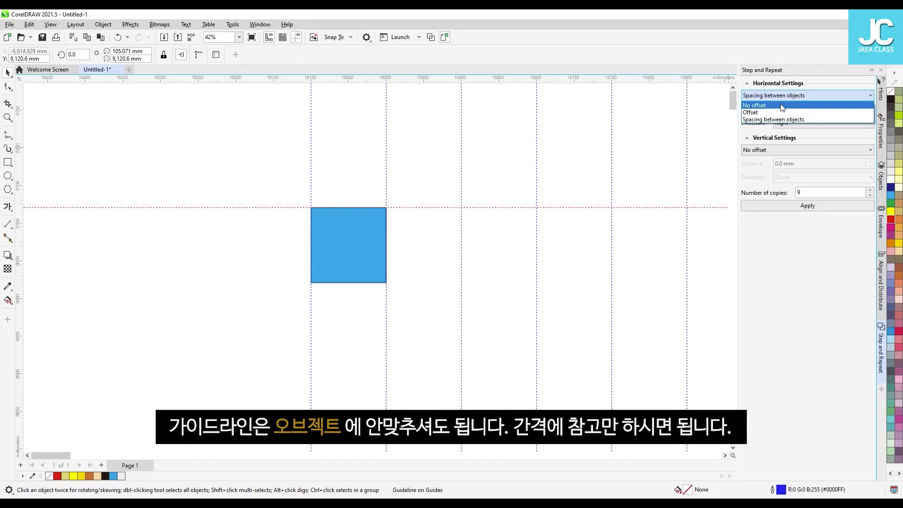
pyautogui.click(782, 106)
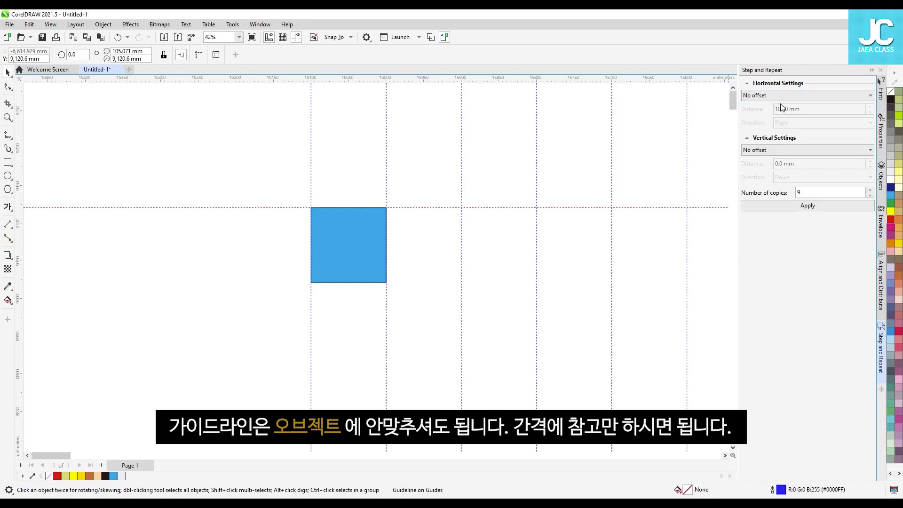
pyautogui.click(788, 151)
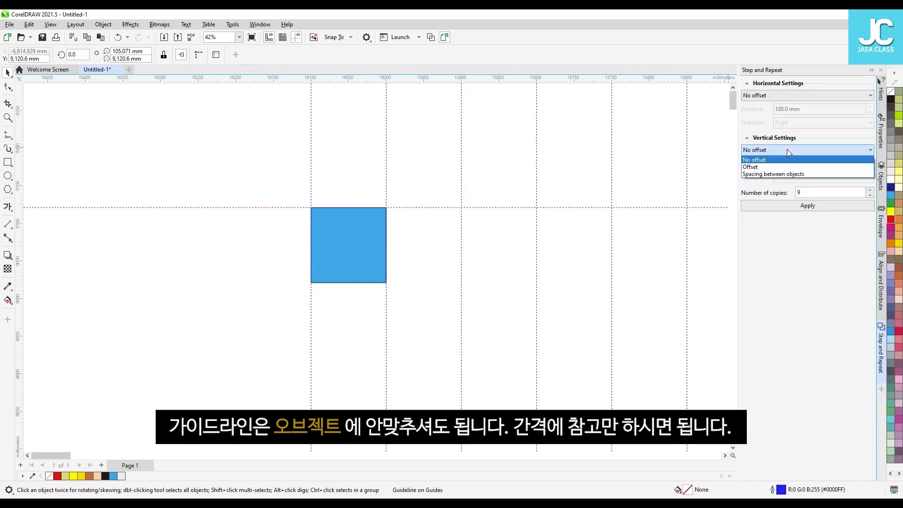
pyautogui.click(789, 173)
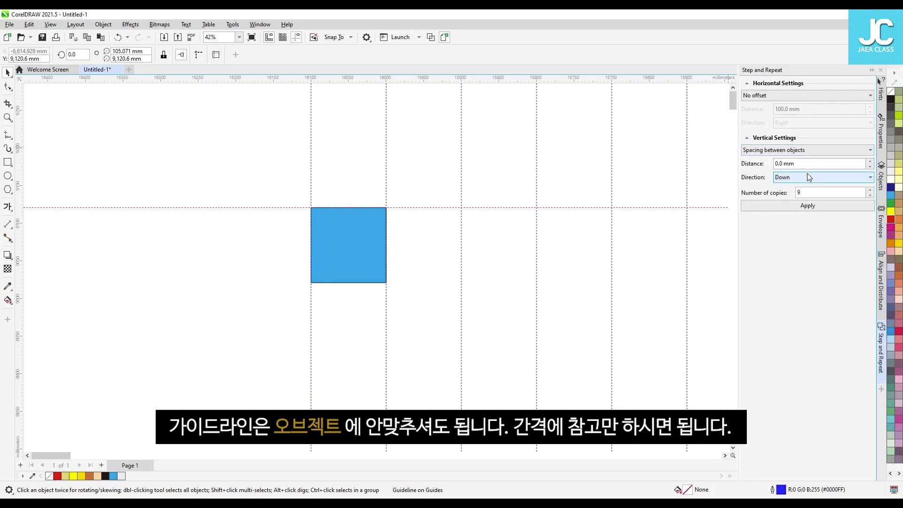
# Create 9 copies of the horizontal guideline downward at 100 mm spacing, and deselect them.
pyautogui.moveTo(805, 164); pyautogui.dragTo(761, 173)
pyautogui.write('100')
pyautogui.press('Tab')
pyautogui.click(812, 192)
pyautogui.write('9')
pyautogui.click(808, 205)
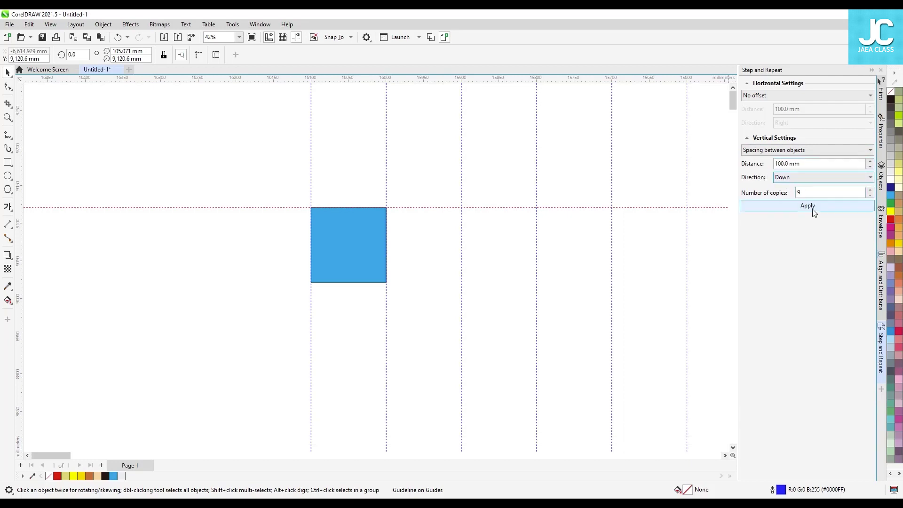
pyautogui.scroll(-1, 534, 243)
pyautogui.scroll(-3, 535, 244)
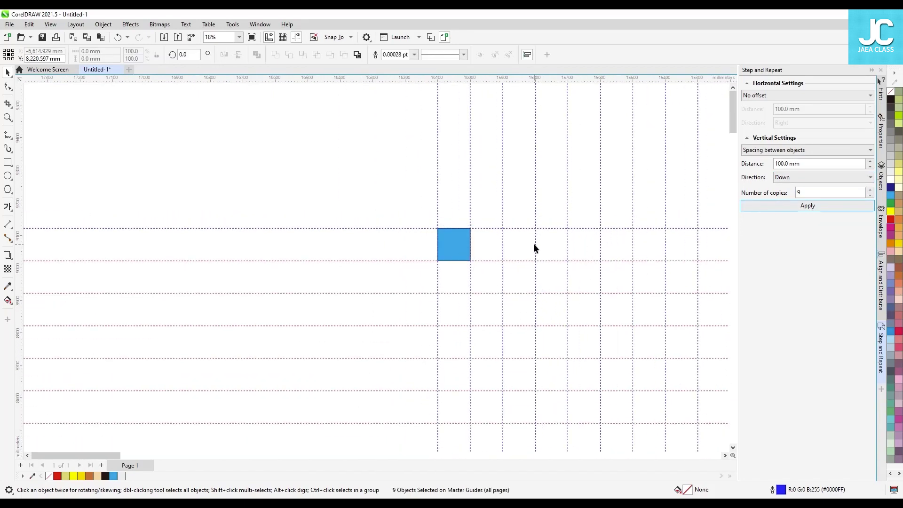
pyautogui.click(725, 456)
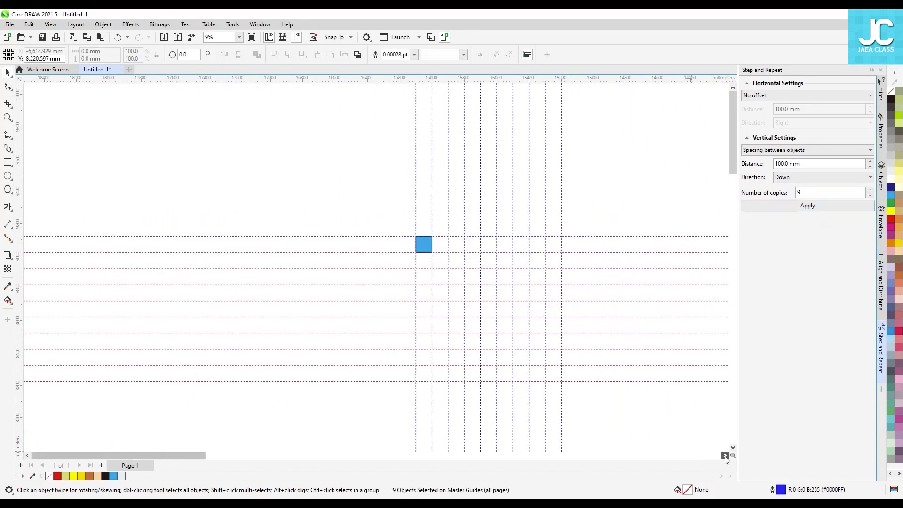
pyautogui.click(599, 431)
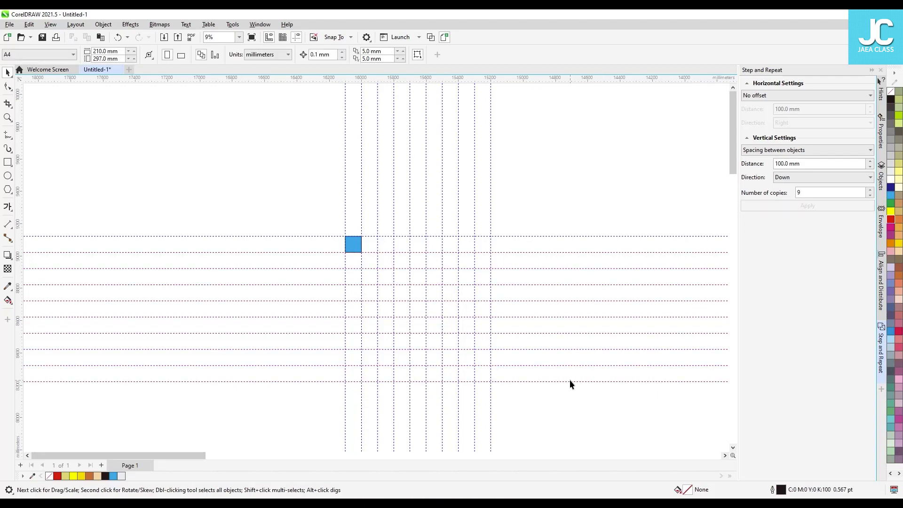
# Delete the light blue square from the guideline grid.
pyautogui.scroll(2, 469, 335)
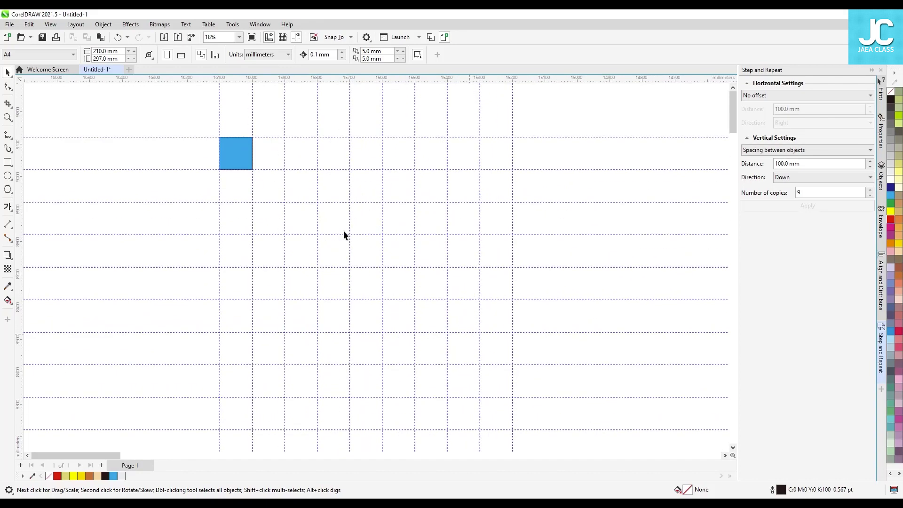
pyautogui.moveTo(171, 101); pyautogui.dragTo(348, 253)
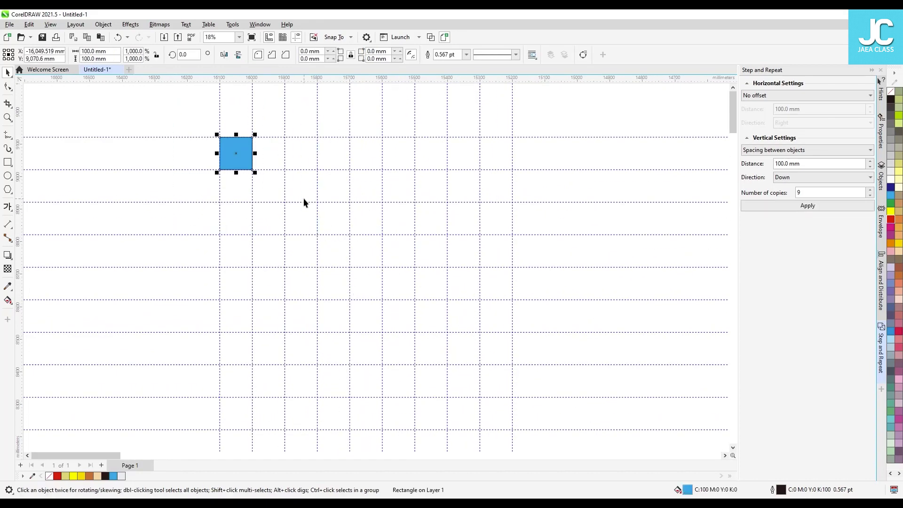
pyautogui.press('Delete')
# Draw a 100 mm square in the third-column, third-row guideline cell and copy it into the cell above and that cell's right neighbour.
pyautogui.press('F6')
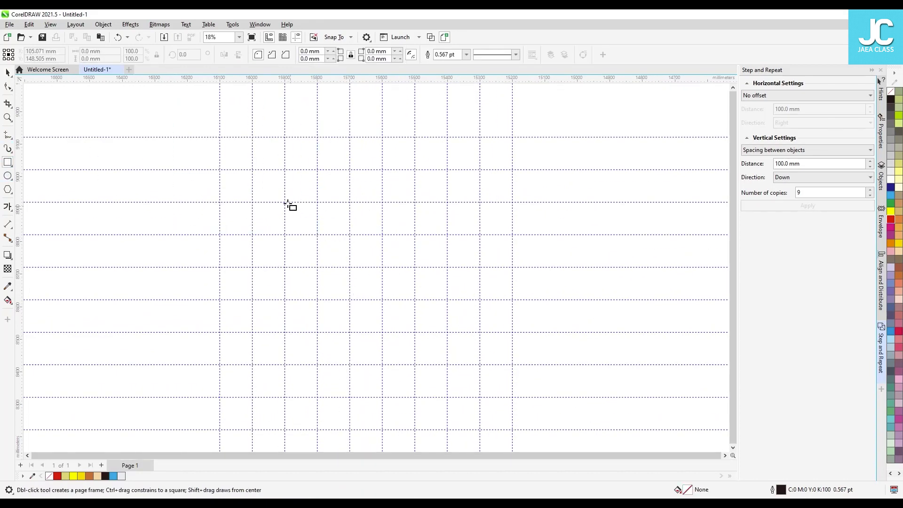
pyautogui.moveTo(285, 202); pyautogui.dragTo(316, 233)
pyautogui.moveTo(318, 170); pyautogui.dragTo(301, 183)
pyautogui.press('space')
pyautogui.rightClick(301, 183)
# Fill all three squares with dark blue.
pyautogui.keyDown('shift'); pyautogui.click(300, 223); pyautogui.keyUp('shift')
pyautogui.keyDown('shift'); pyautogui.click(348, 187); pyautogui.keyUp('shift')
pyautogui.click(891, 187)
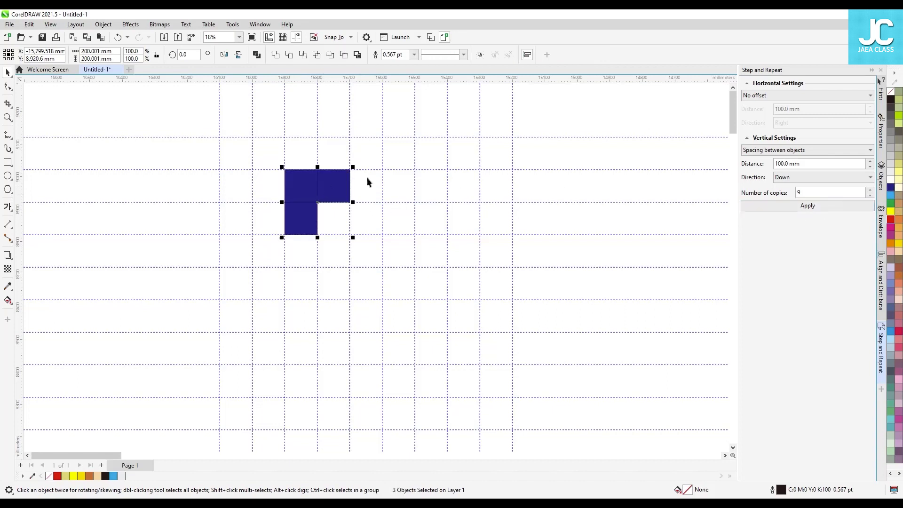
# Copy the dark blue square into the cells below and extend the top bar to three cells.
pyautogui.moveTo(325, 189); pyautogui.dragTo(298, 282)
pyautogui.rightClick(329, 255)
pyautogui.rightClick(299, 282)
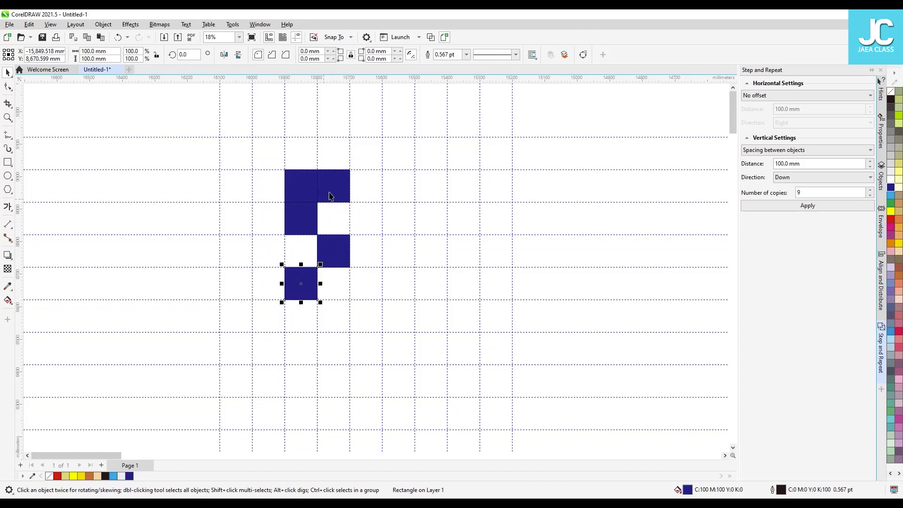
pyautogui.moveTo(302, 269); pyautogui.dragTo(361, 186)
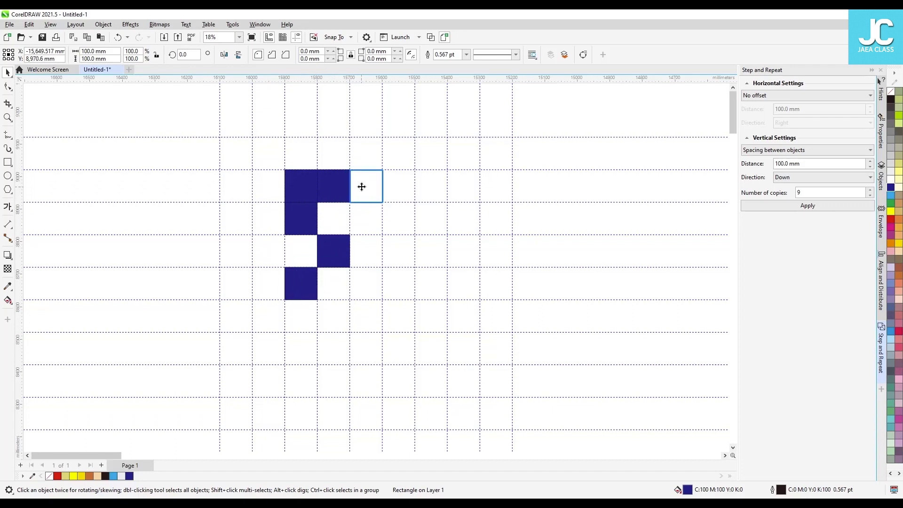
pyautogui.rightClick(361, 187)
# Copy squares to complete the three-cell middle bar, the lower-right stem and a three-cell bottom bar of the block-shaped 5.
pyautogui.moveTo(323, 248); pyautogui.dragTo(367, 254)
pyautogui.rightClick(308, 252)
pyautogui.rightClick(367, 254)
pyautogui.moveTo(313, 284); pyautogui.dragTo(367, 313)
pyautogui.rightClick(367, 312)
pyautogui.keyDown('shift'); pyautogui.click(306, 250); pyautogui.keyUp('shift')
pyautogui.moveTo(306, 250); pyautogui.dragTo(399, 324)
pyautogui.rightClick(399, 324)
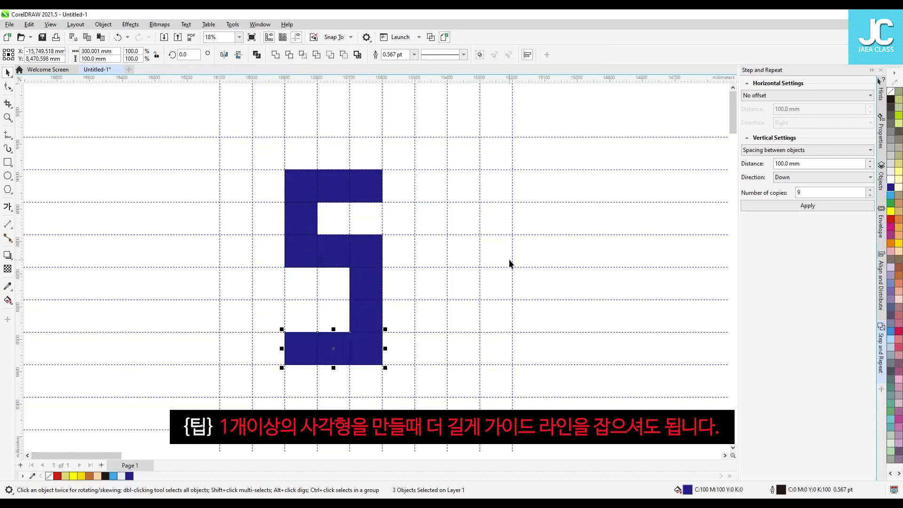
# Copy the bottom bar's three squares one cell up and delete the original bottom bar.
pyautogui.keyDown('shift'); pyautogui.click(366, 348); pyautogui.keyUp('shift')
pyautogui.moveTo(337, 358); pyautogui.dragTo(339, 319)
pyautogui.rightClick(339, 318)
pyautogui.click(336, 348)
pyautogui.press('Delete')
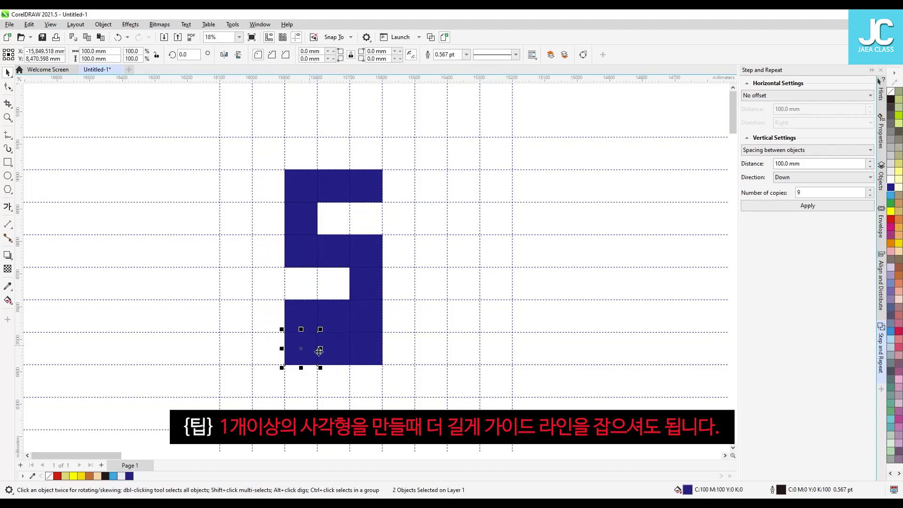
pyautogui.click(315, 348)
pyautogui.press('Delete')
pyautogui.click(366, 349)
pyautogui.press('Delete')
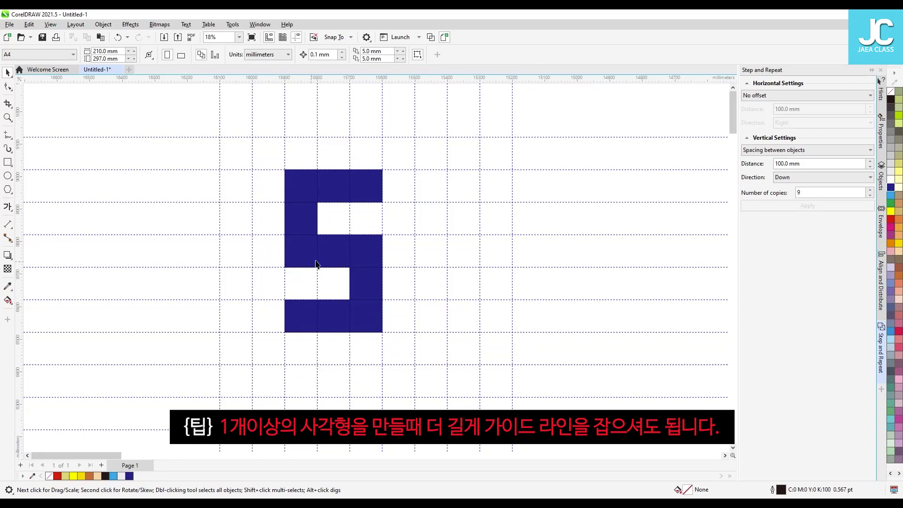
# Select all guidelines in the document and delete them.
pyautogui.scroll(-1, 318, 251)
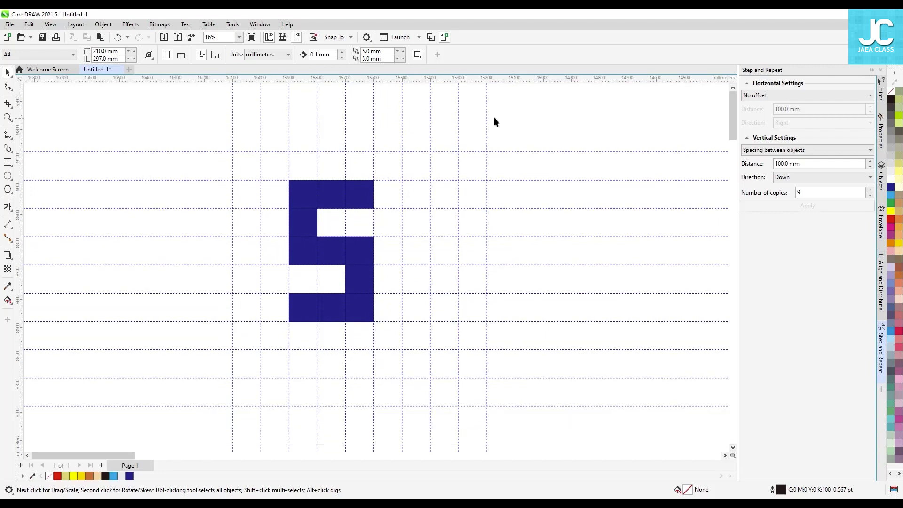
pyautogui.click(29, 24)
pyautogui.moveTo(55, 170)
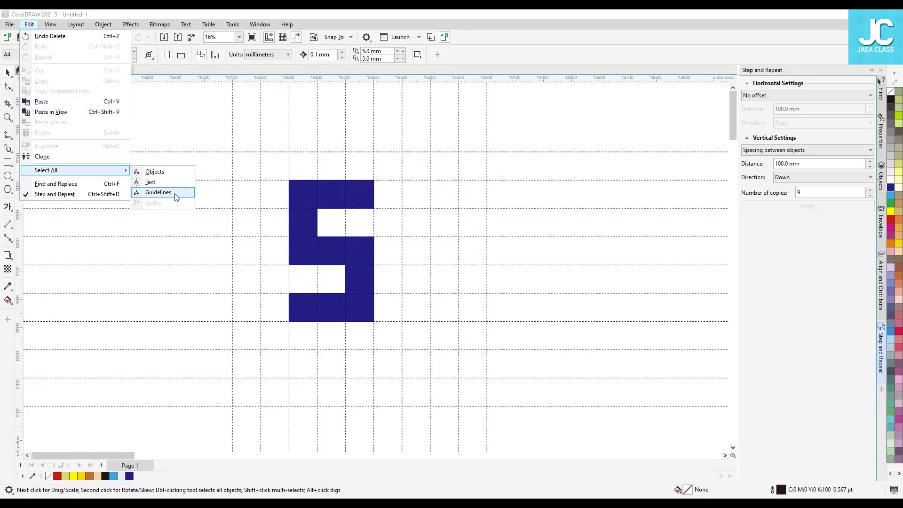
pyautogui.click(158, 192)
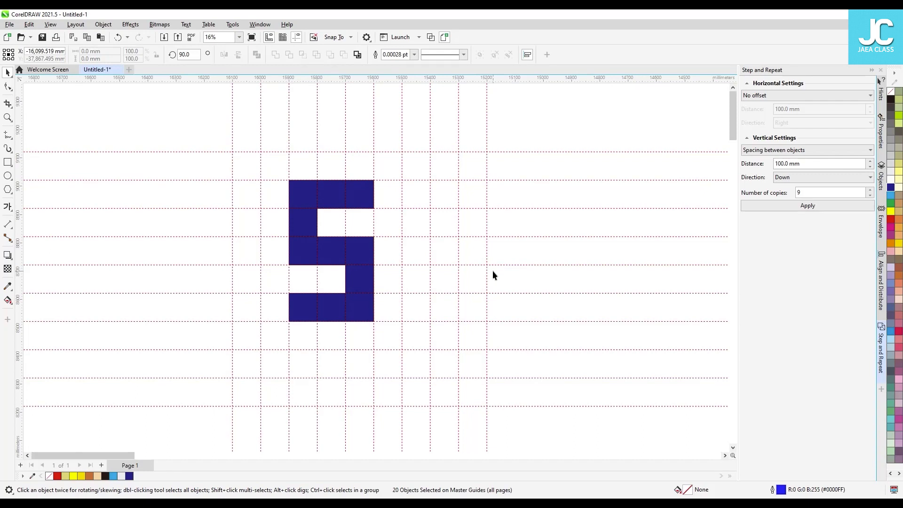
pyautogui.press('Delete')
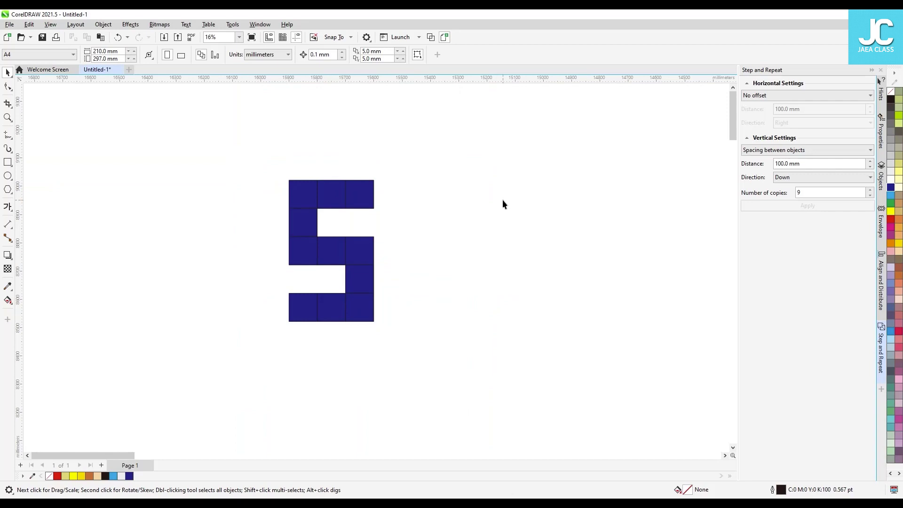
# Select all the remaining dark blue squares and delete them.
pyautogui.hotkey('ctrl', 'a')
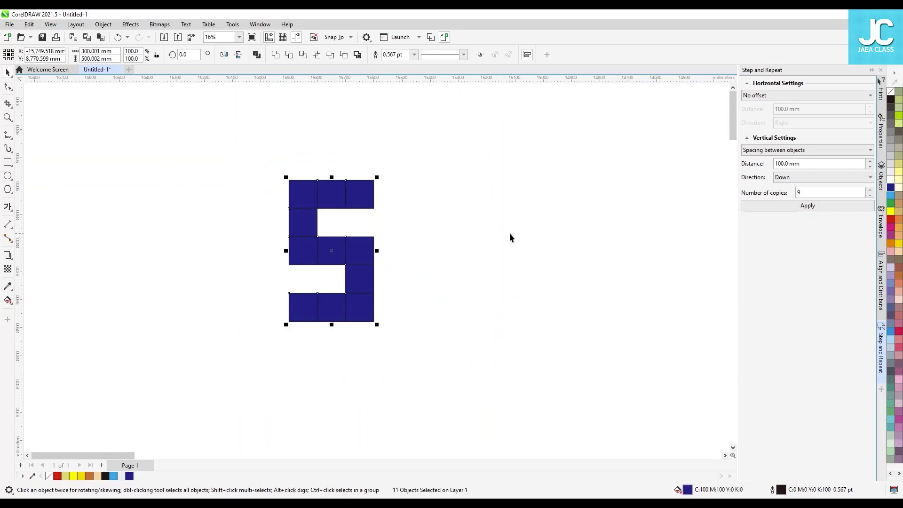
pyautogui.press('Delete')
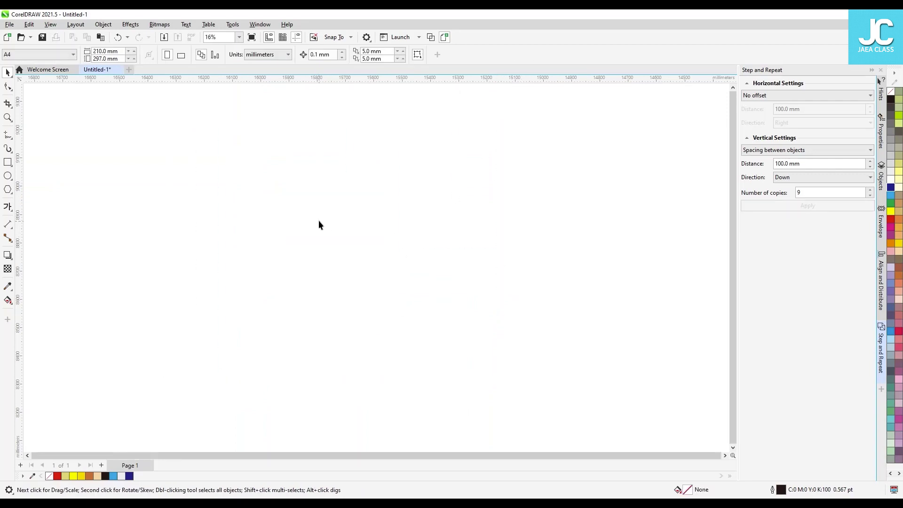
pyautogui.scroll(-1, 318, 225)
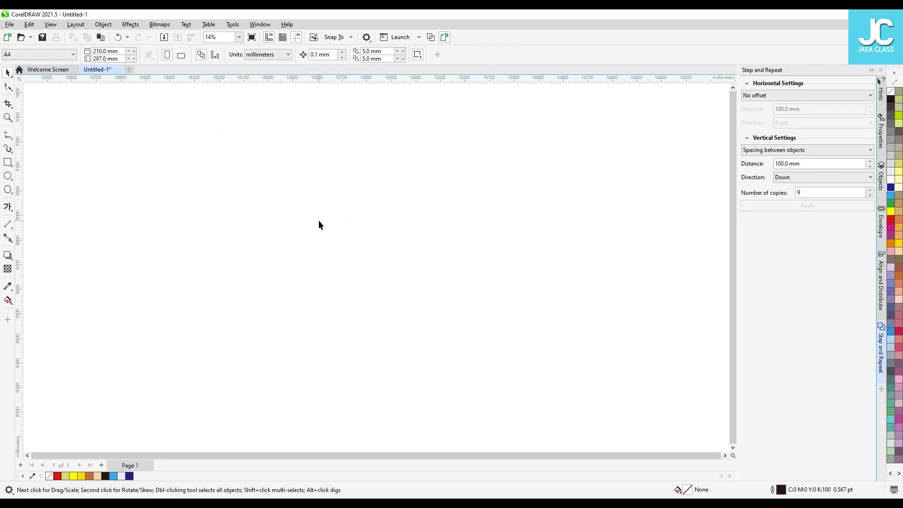